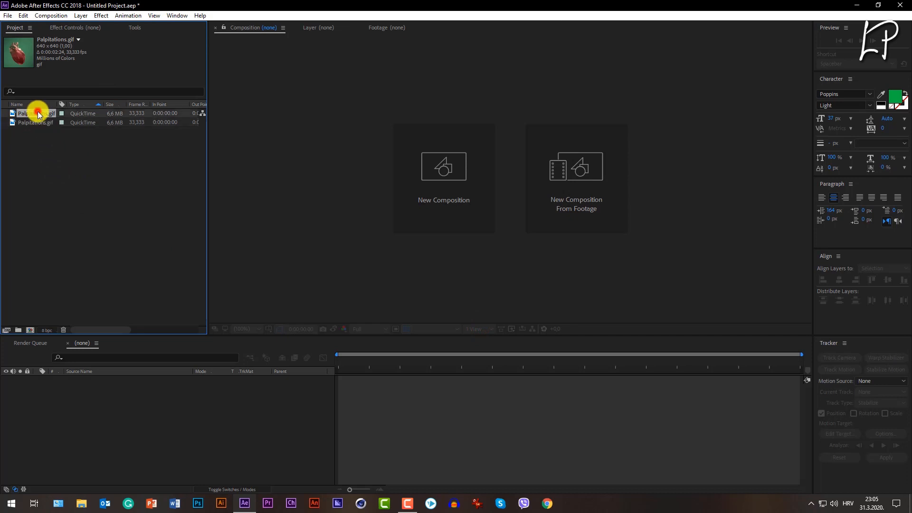
Delete the duplicate Palpitations.gif footage item from the project and select the remaining copy.
key("Escape")
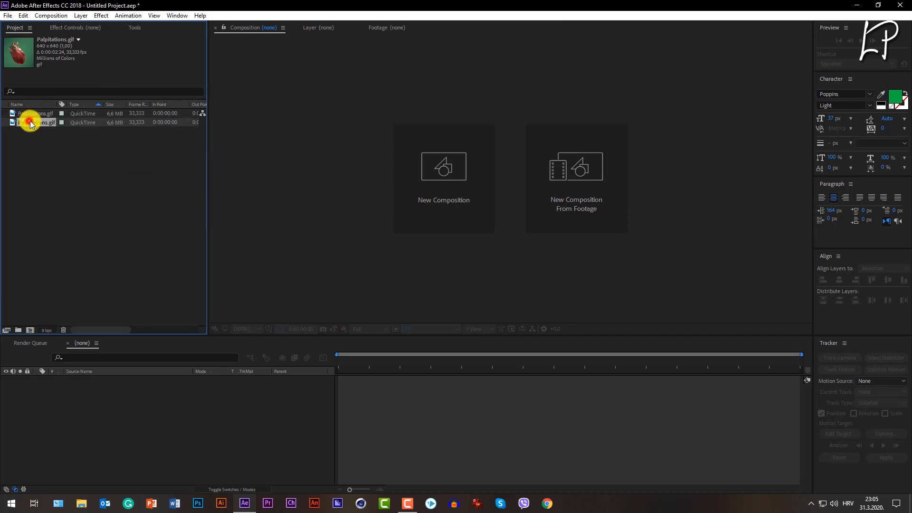
key("Delete")
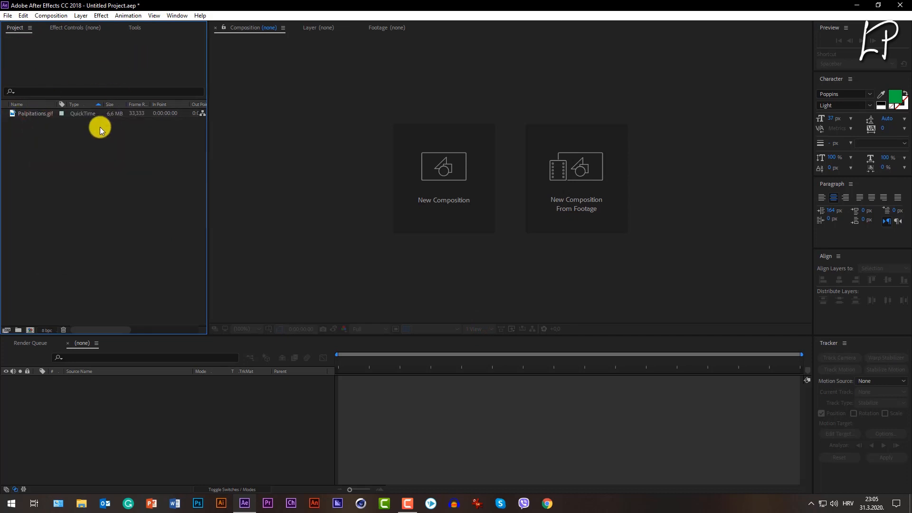
left_click(50, 114)
key("Return")
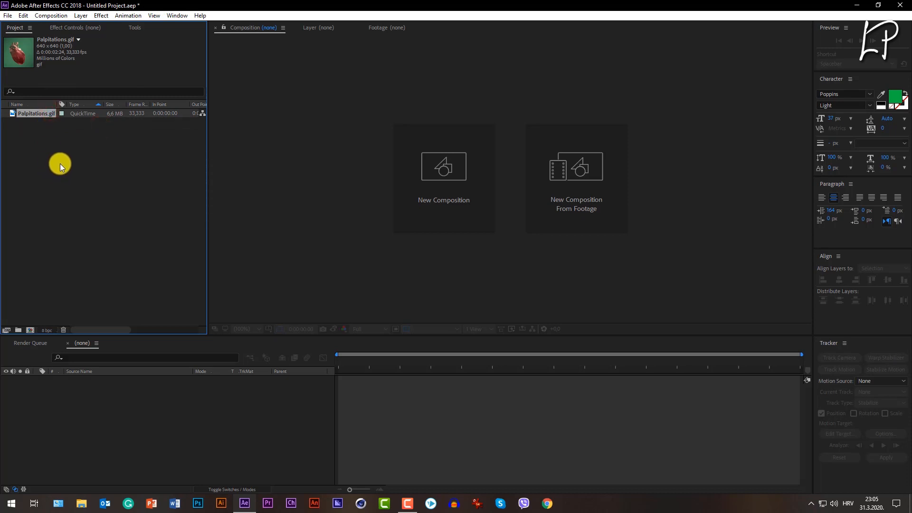
Create a new 1920 x 1080 composition named heart with a frame rate of 25 frames per second.
right_click(45, 158)
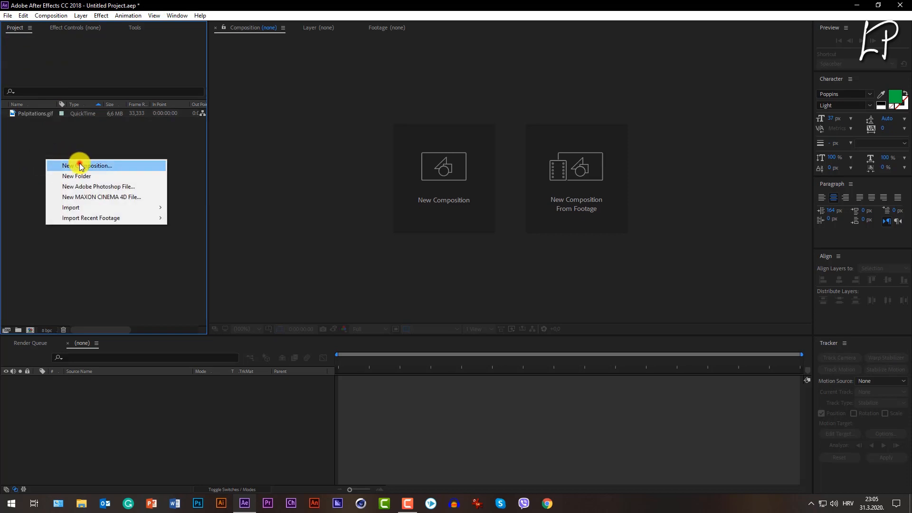
left_click(80, 166)
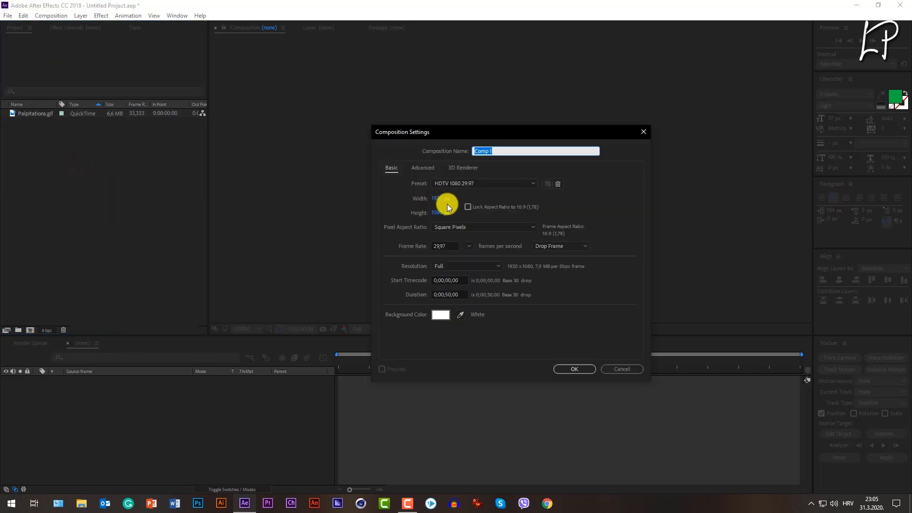
left_click(469, 248)
left_click(484, 309)
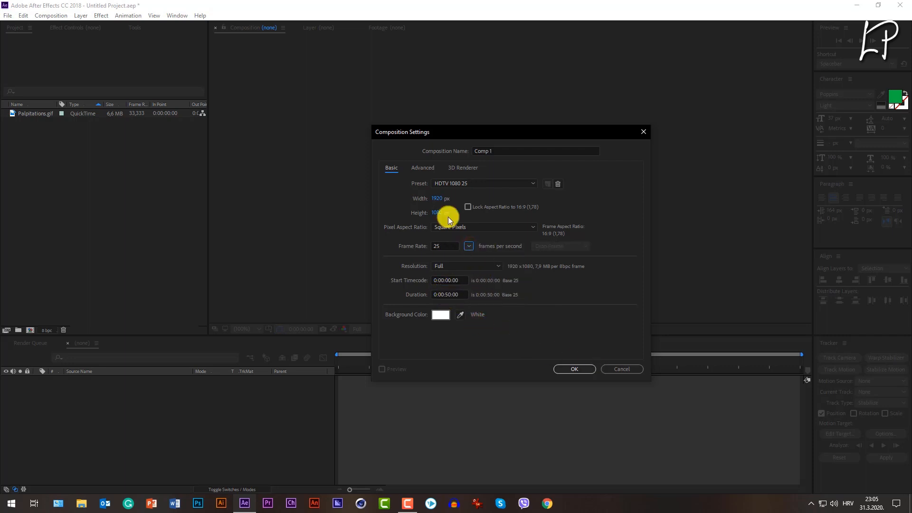
left_click(477, 150)
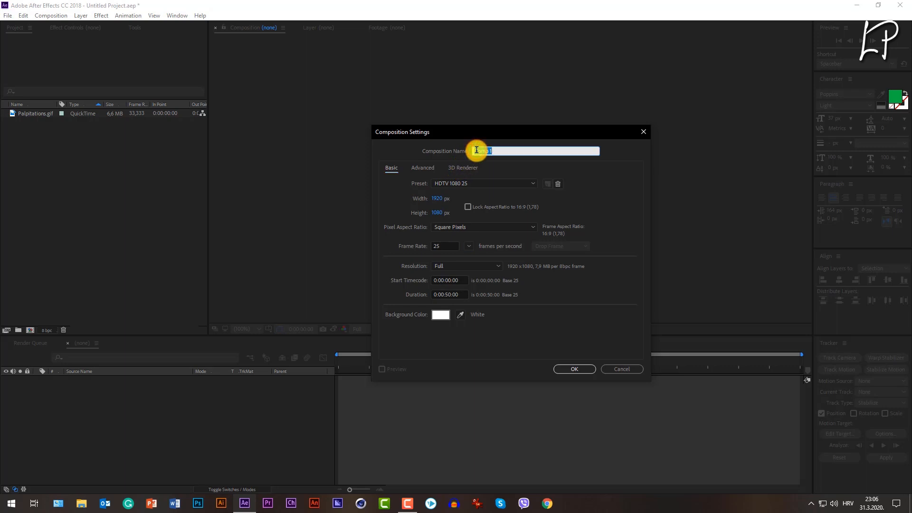
key("Return")
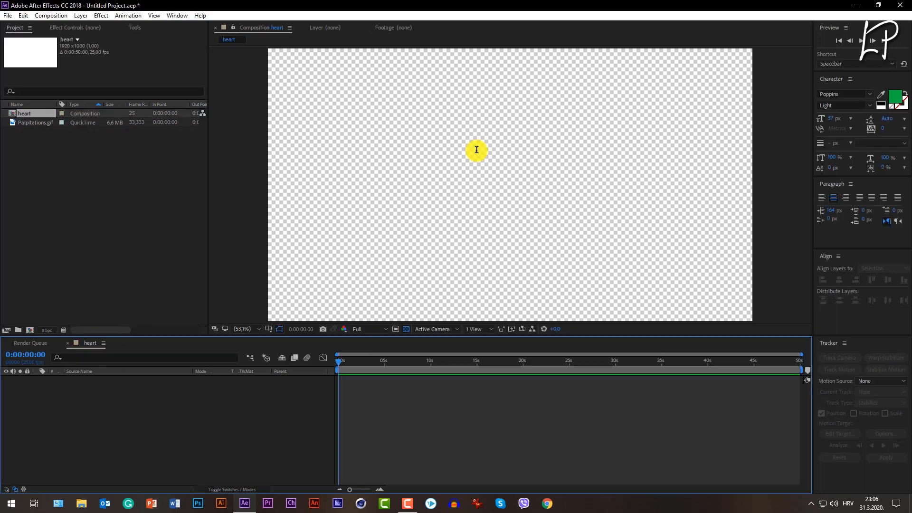
Add Palpitations.gif to the heart composition as a layer, preview its motion and return to the first frame.
left_click_drag(33, 122, 152, 439)
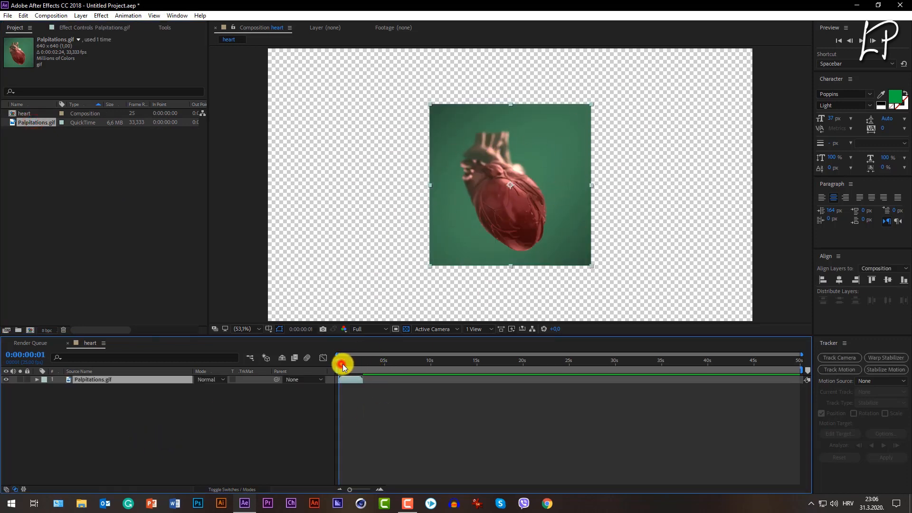
left_click_drag(343, 364, 361, 379)
key("Home")
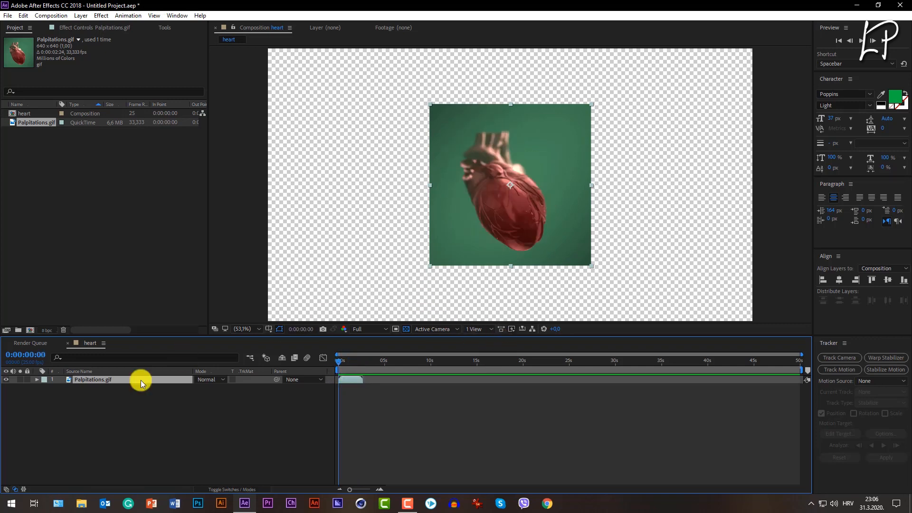
Apply the Keylight (1.2) keying effect to the Palpitations.gif layer.
left_click(100, 15)
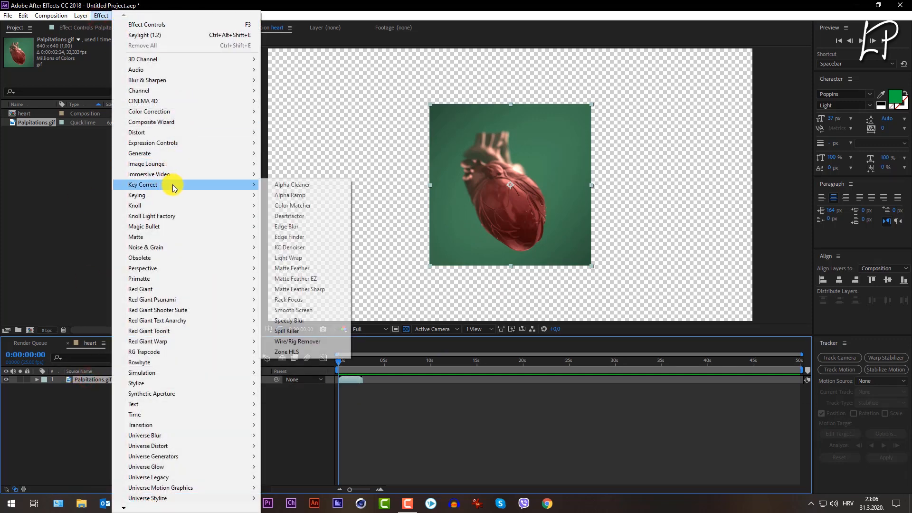
mouse_move(166, 195)
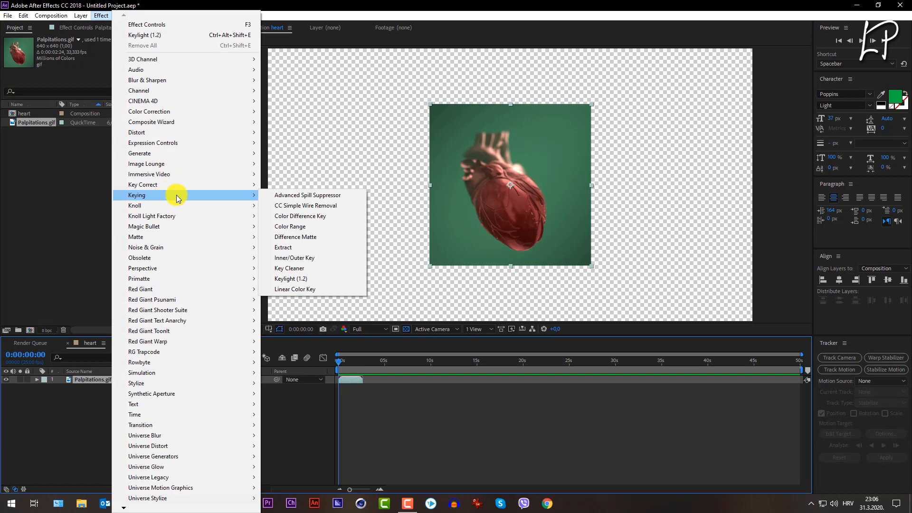
left_click(291, 279)
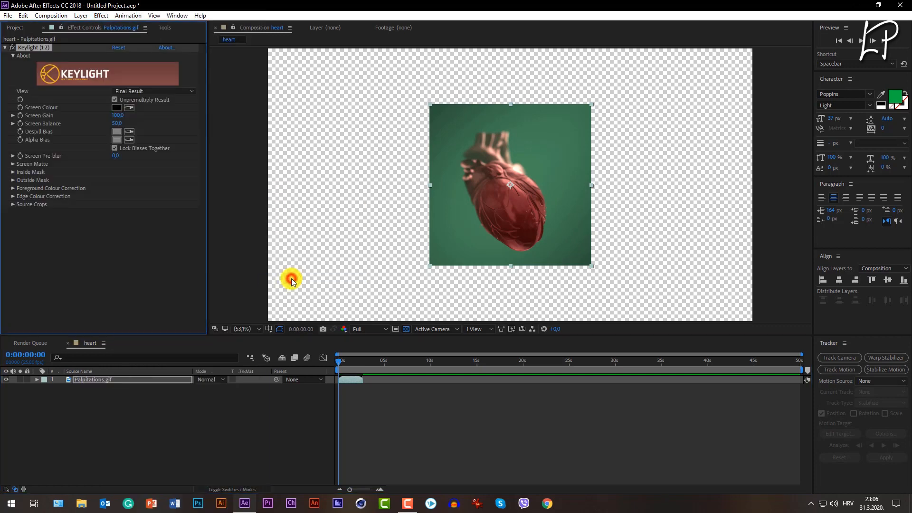
Try sampling the lighter green just beside the heart as Keylight's Screen Colour, and undo that colour pick.
left_click(132, 109)
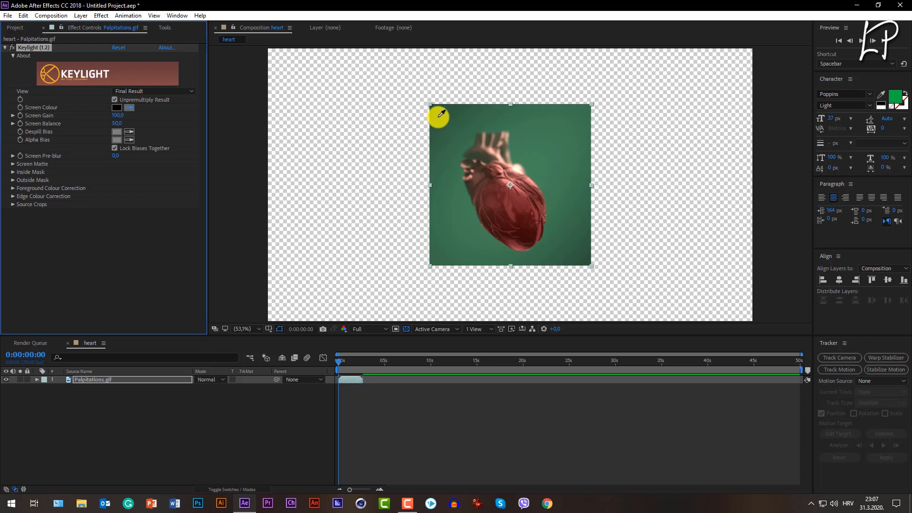
left_click(536, 151)
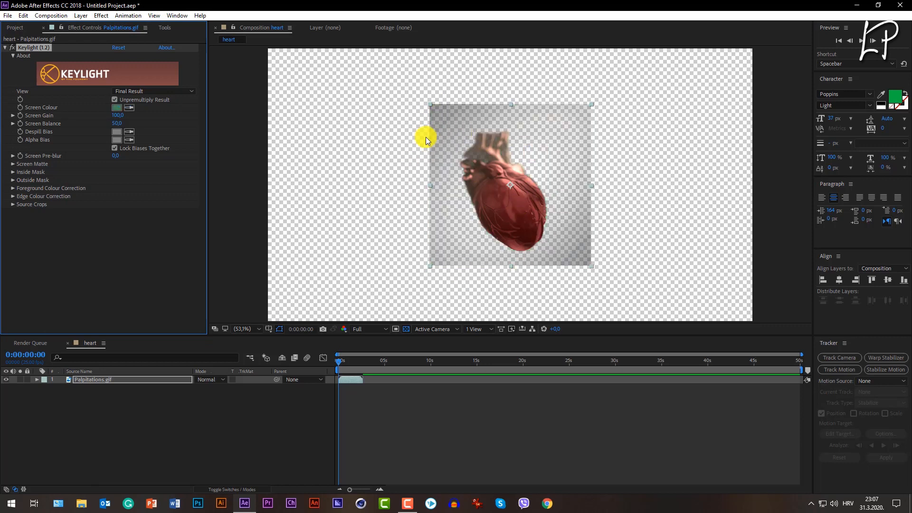
left_click(130, 107)
left_click(23, 15)
mouse_move(51, 15)
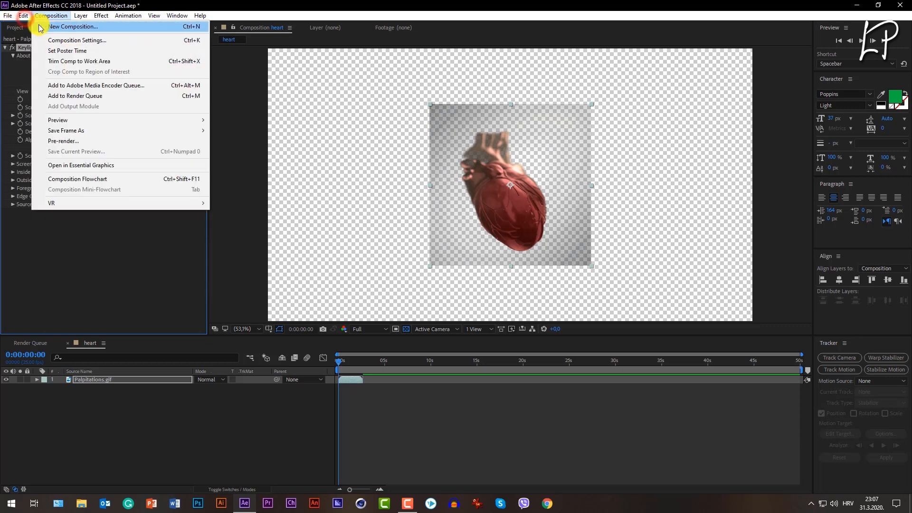
left_click(36, 27)
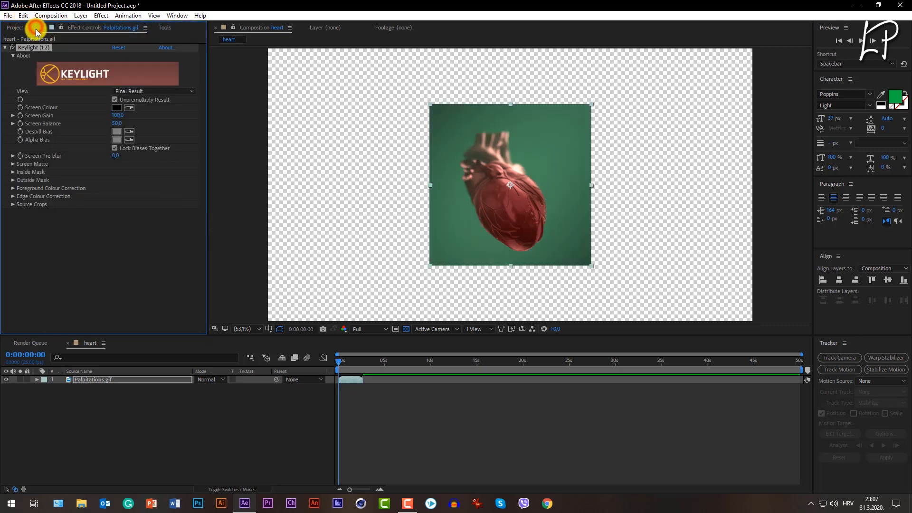
Set Keylight's Screen Colour by sampling the darker green near the footage's lower-right corner, and scrub the clip to check the key.
left_click(128, 108)
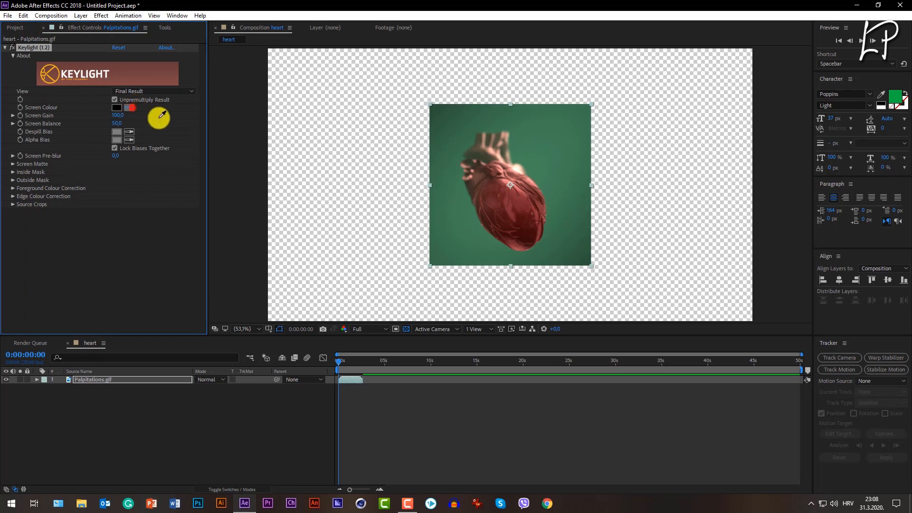
left_click(576, 251)
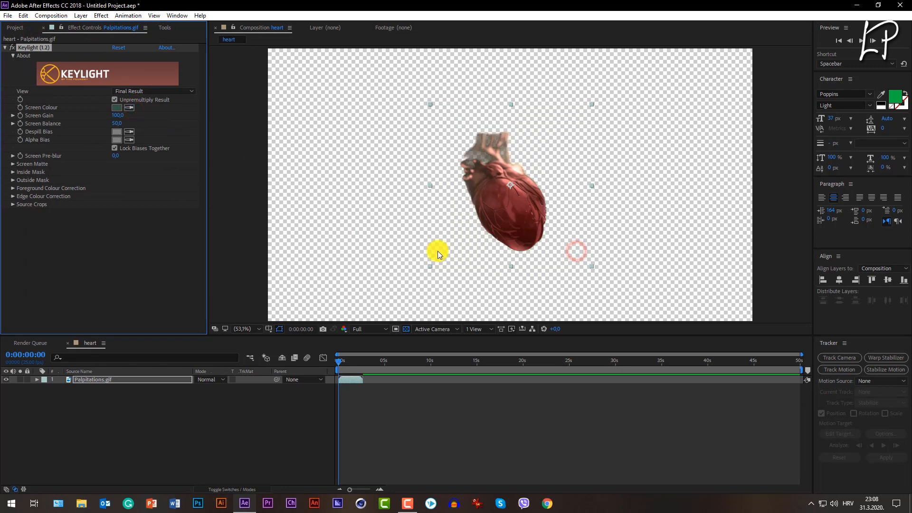
left_click(213, 394)
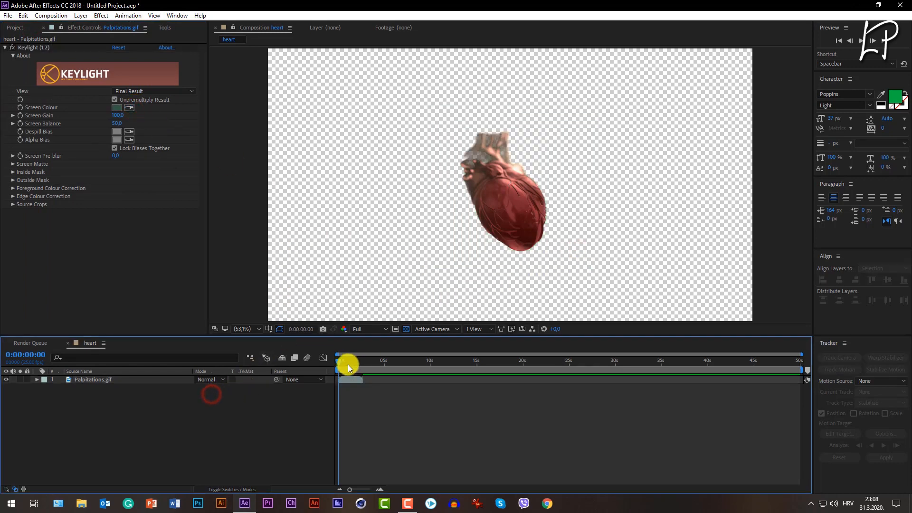
left_click_drag(343, 361, 361, 367)
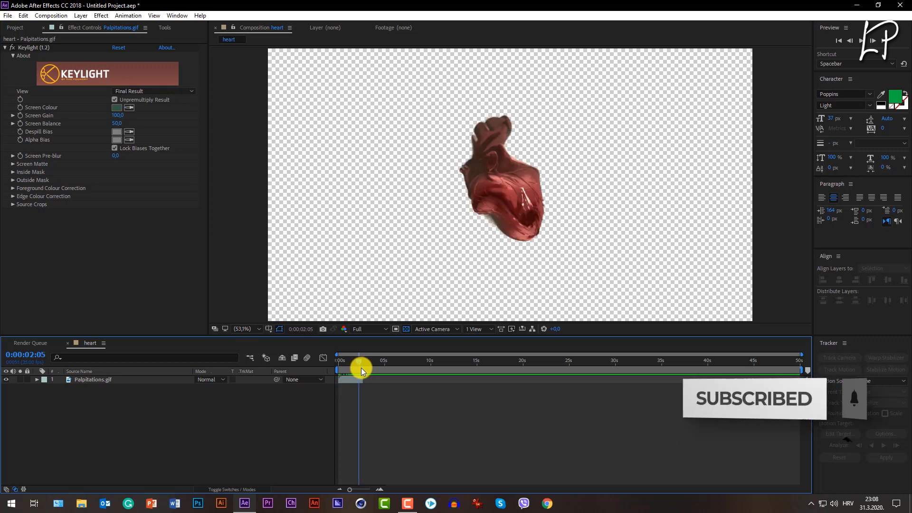
Draw a rectangular mask closely around the heart on the Palpitations.gif layer.
left_click(166, 378)
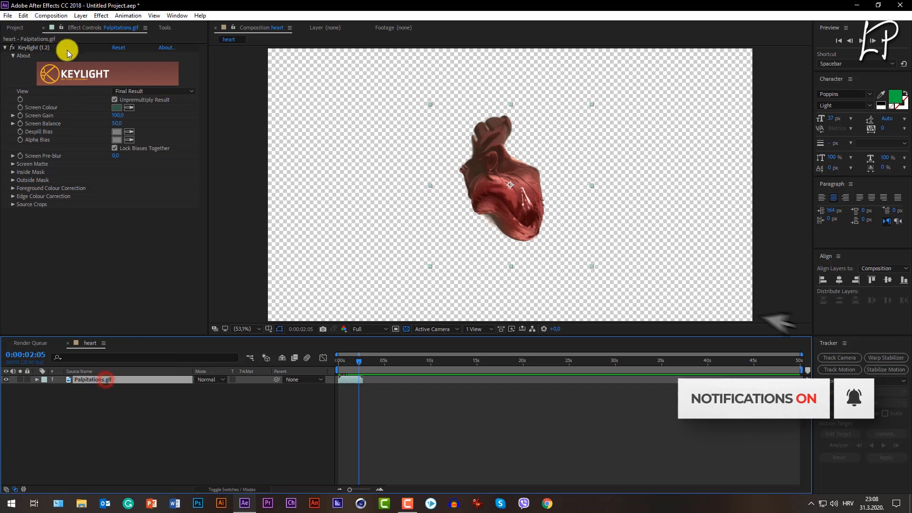
left_click(13, 27)
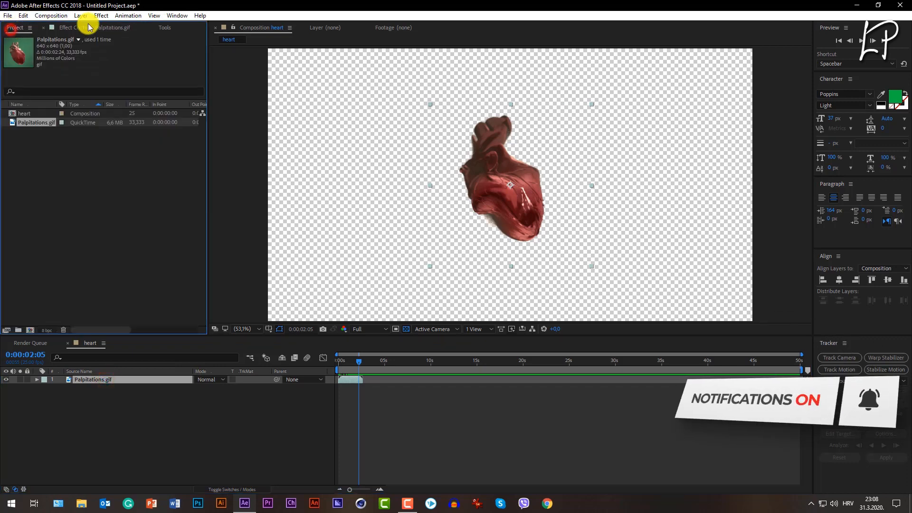
left_click(162, 27)
left_click(86, 41)
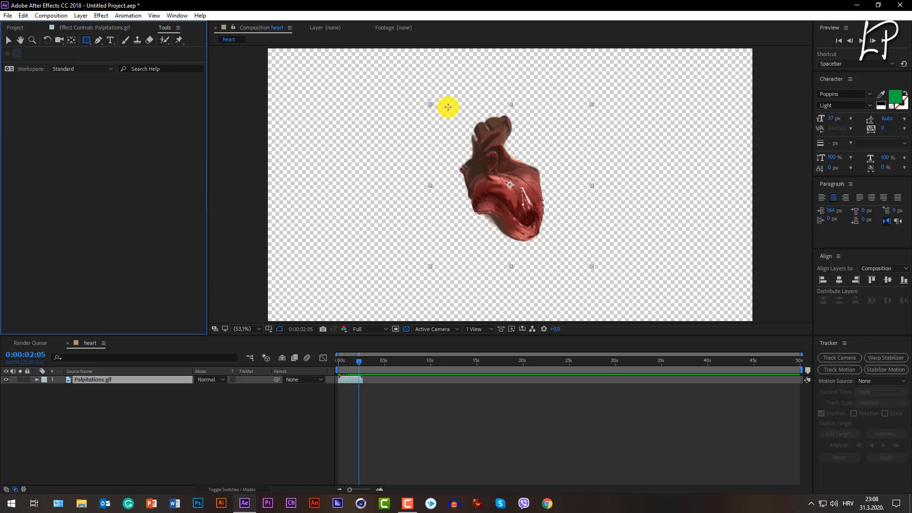
left_click_drag(442, 106, 551, 261)
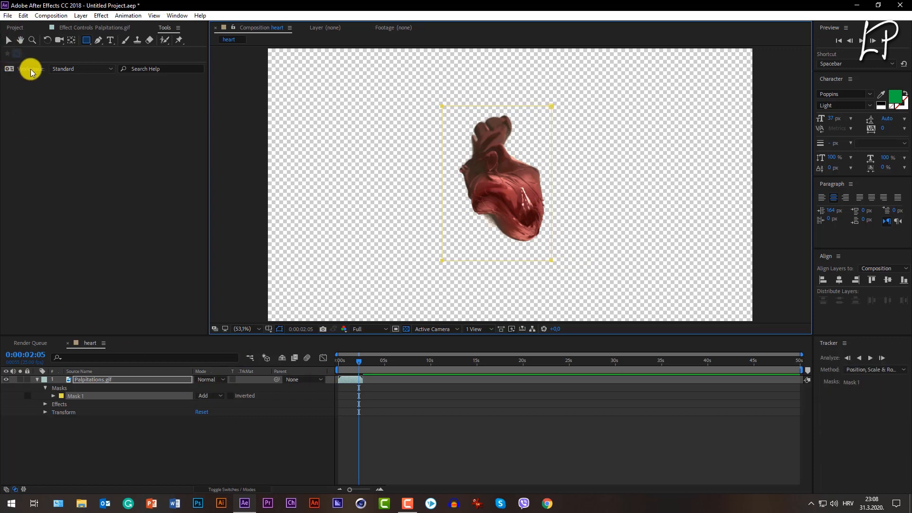
Dock the Tools panel above the Project and Effect Controls panels, and bring the Project contents back into view.
left_click(15, 28)
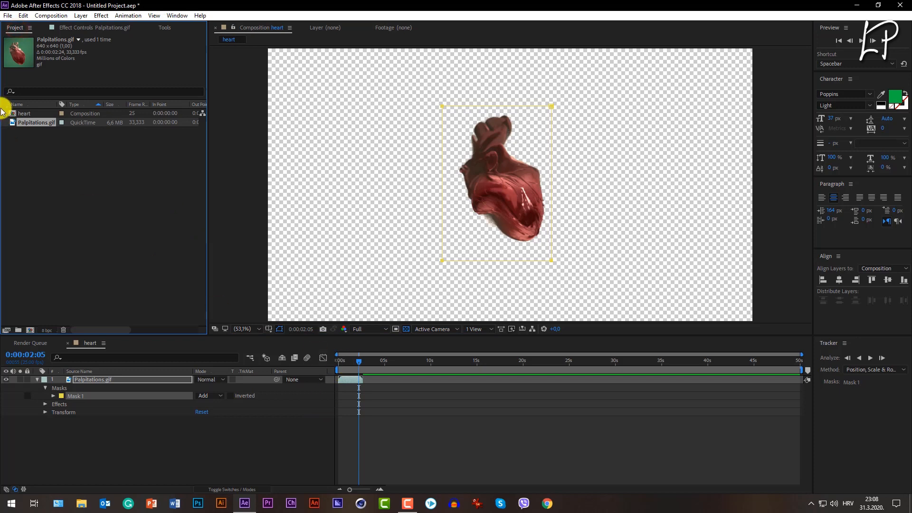
left_click_drag(164, 28, 59, 52)
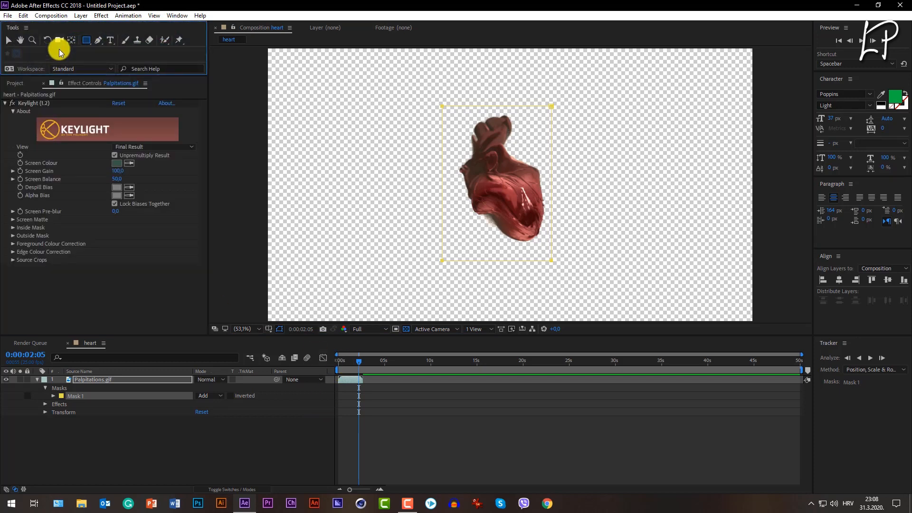
left_click(24, 84)
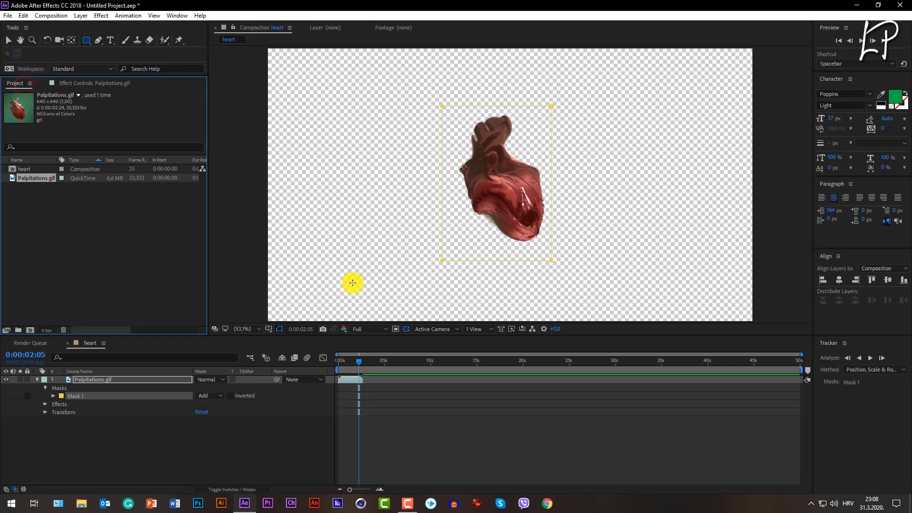
Create a 1920 × 1080 px solid coloured green 00B140, sampling the colour from the Character panel's green swatch.
left_click_drag(349, 363, 328, 370)
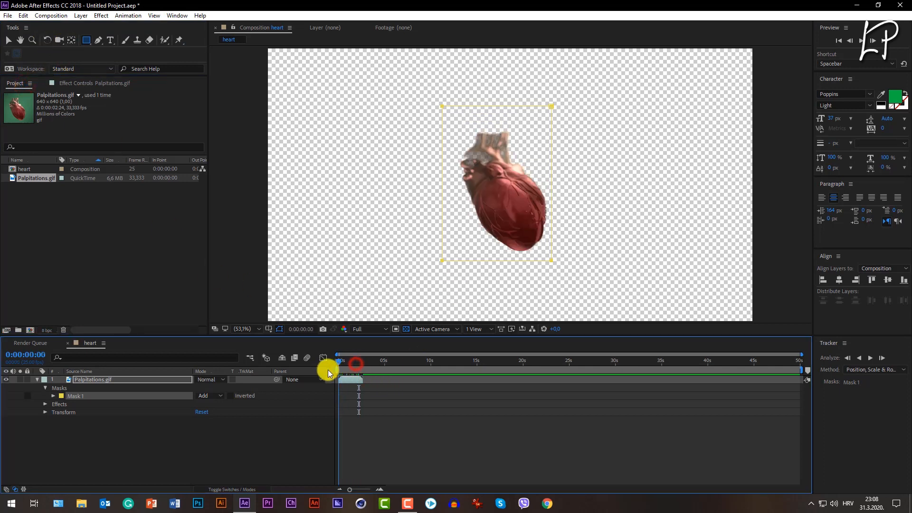
right_click(109, 437)
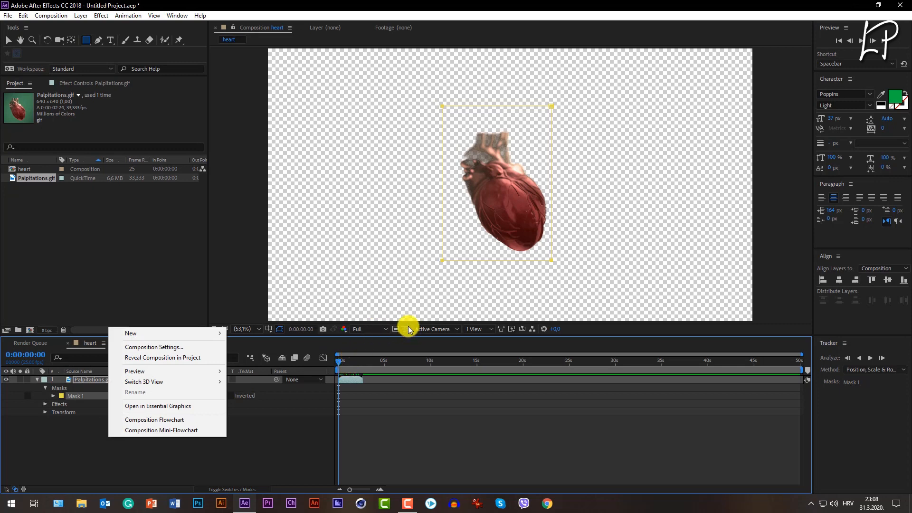
mouse_move(152, 333)
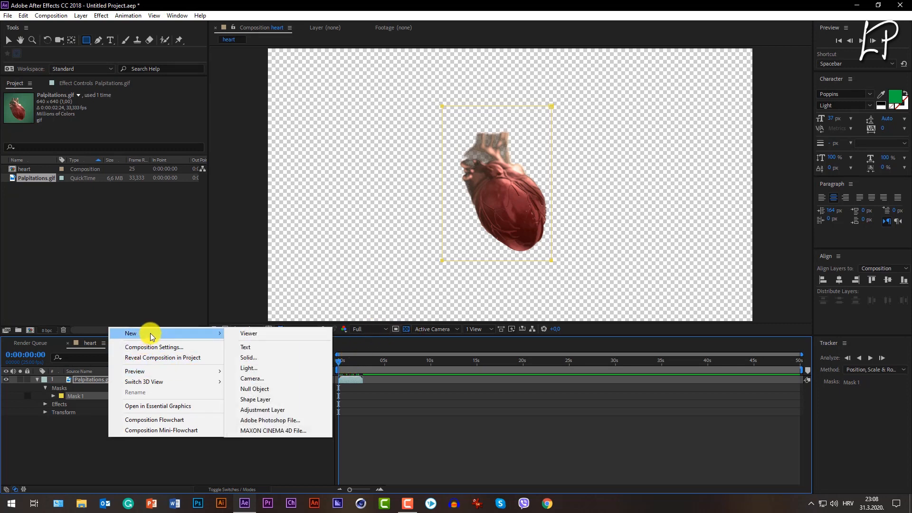
left_click(264, 357)
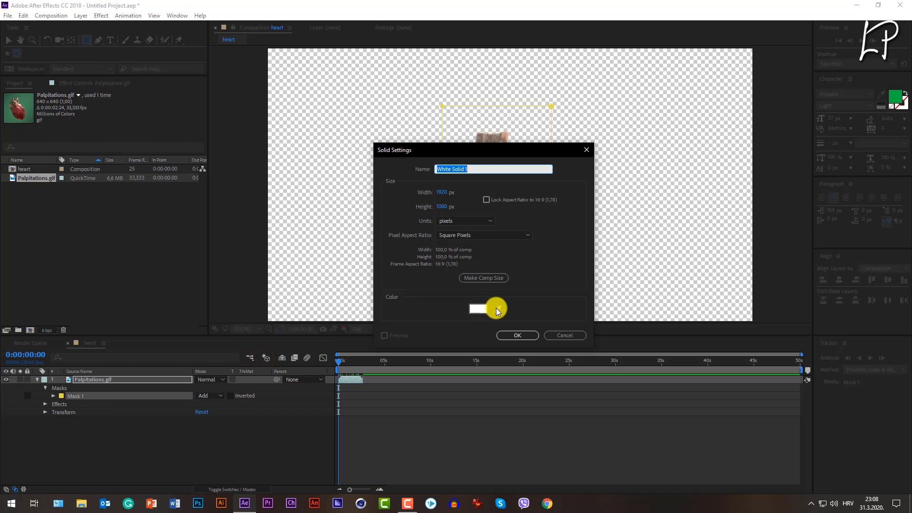
left_click(477, 309)
left_click(341, 196)
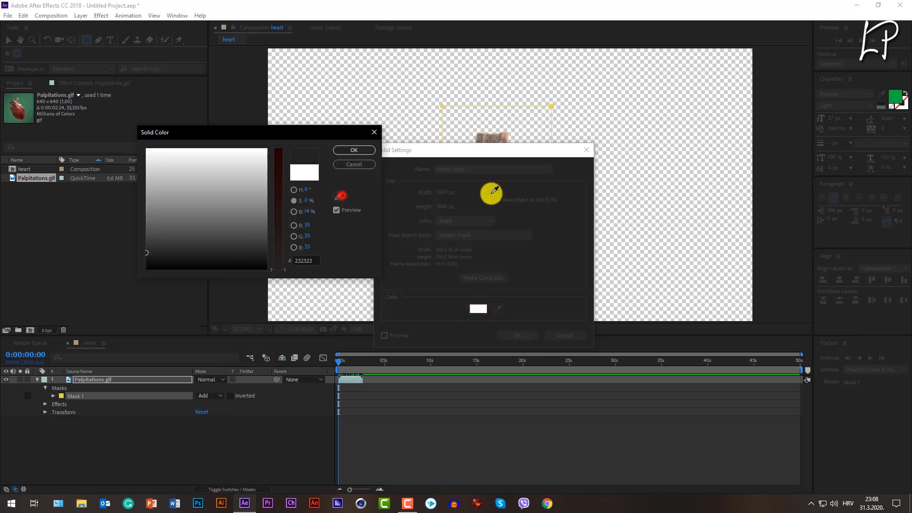
left_click(895, 97)
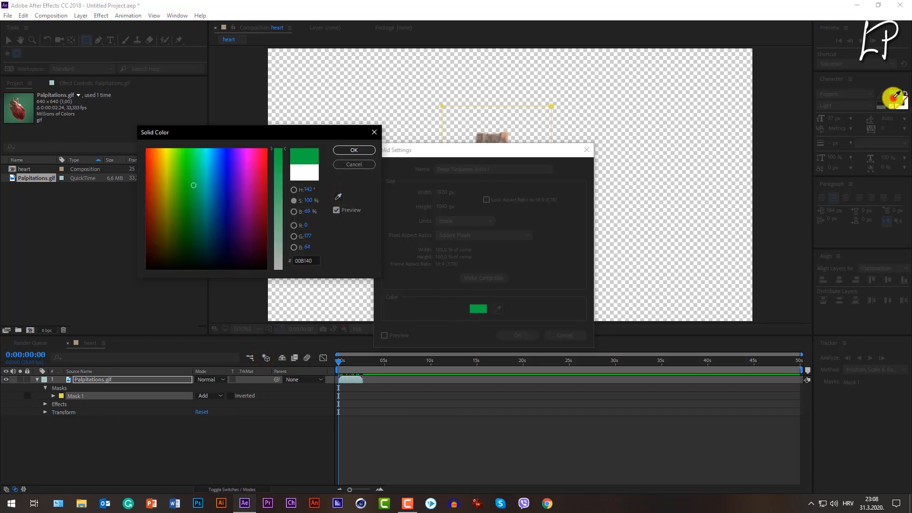
left_click(304, 262)
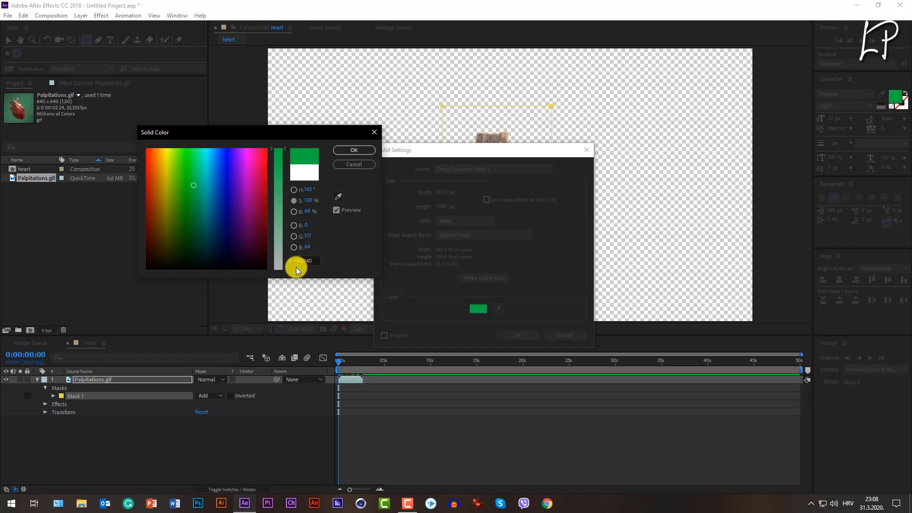
left_click_drag(295, 261, 322, 264)
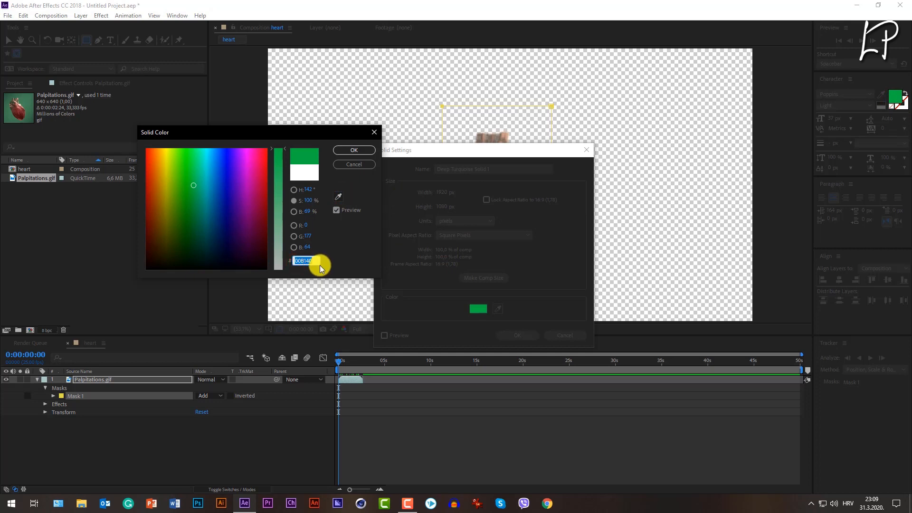
left_click(363, 150)
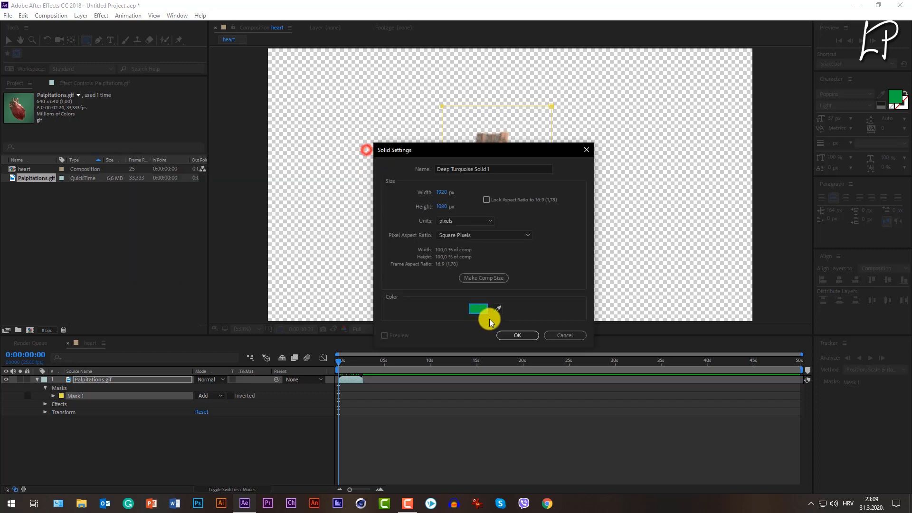
left_click(509, 336)
Place the green solid beneath the Palpitations.gif layer, collapse the heart layer's properties, and preview the composite.
left_click_drag(97, 379, 106, 430)
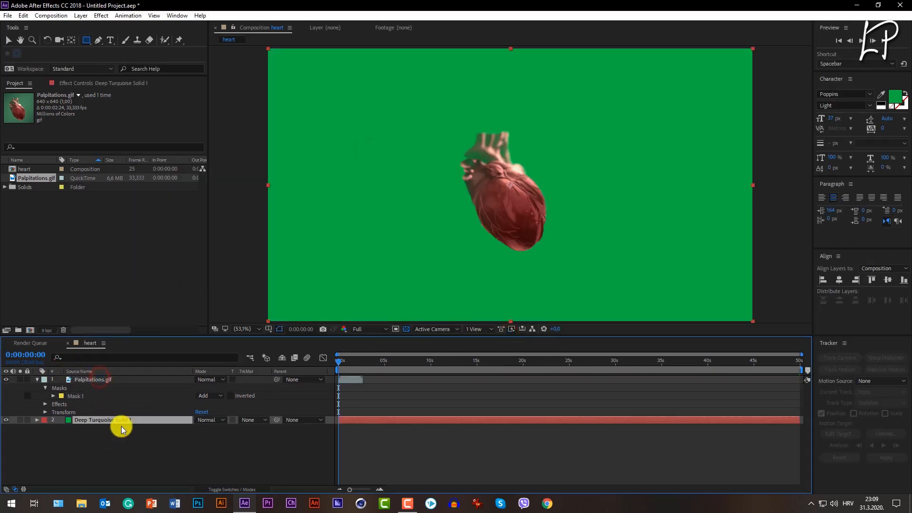
left_click(37, 379)
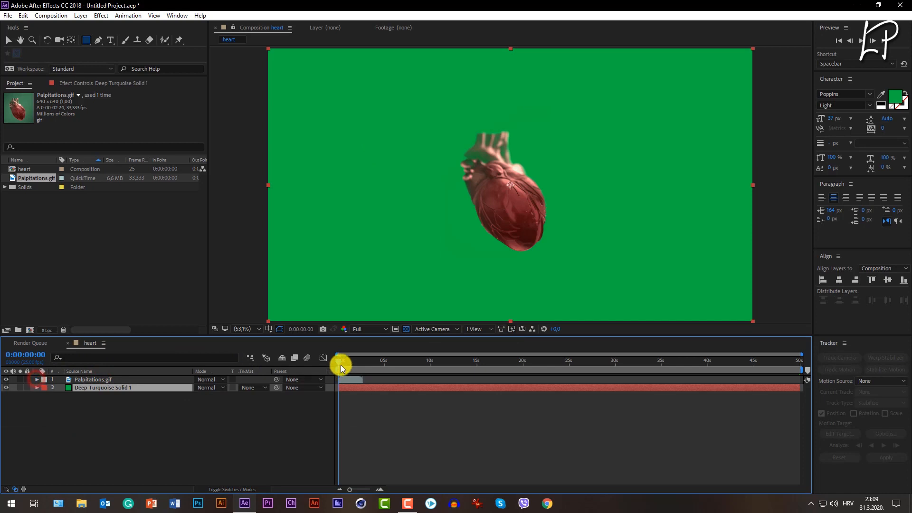
left_click(860, 41)
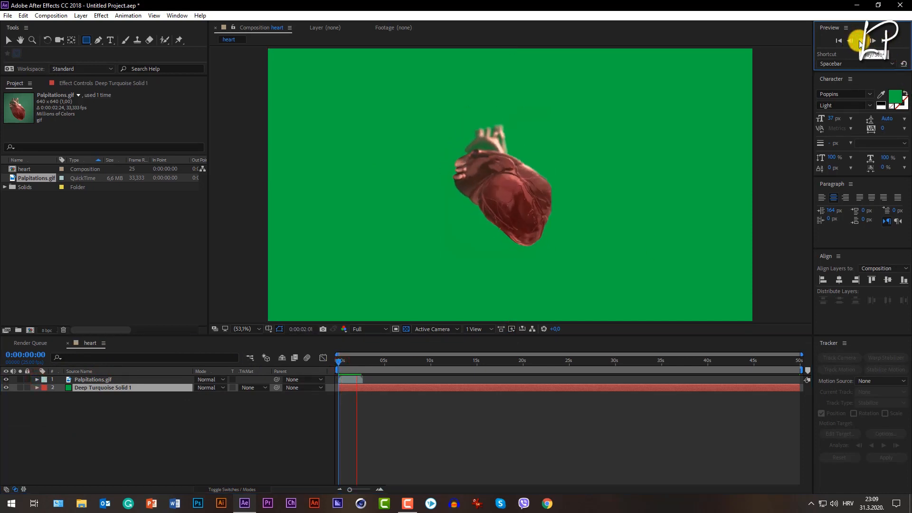
left_click(348, 375)
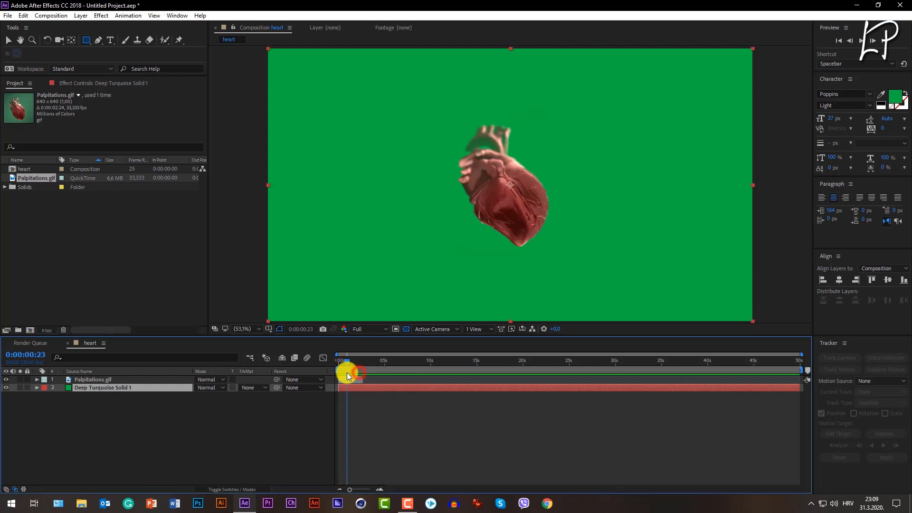
Locate the frame near the end of the heart clip and set the composition's duration to 0:00:02:17.
left_click_drag(349, 375, 361, 373)
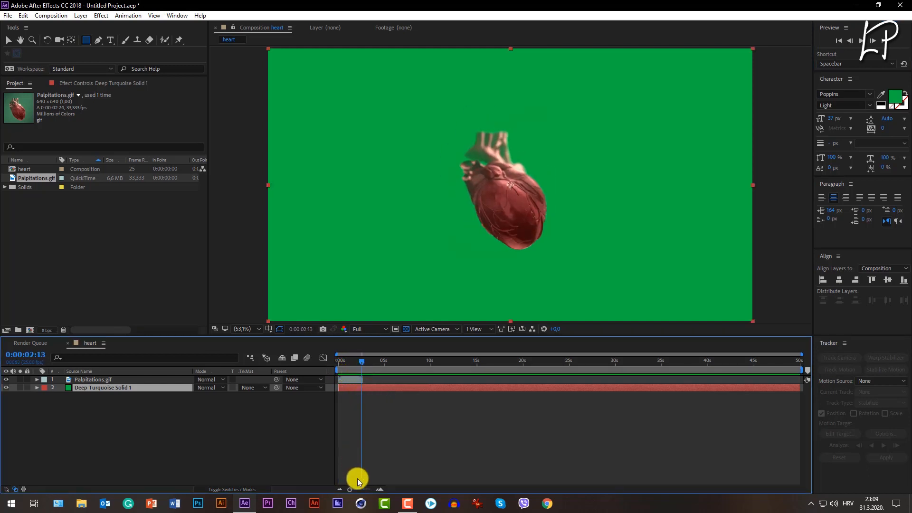
left_click_drag(352, 489, 370, 489)
left_click(665, 364)
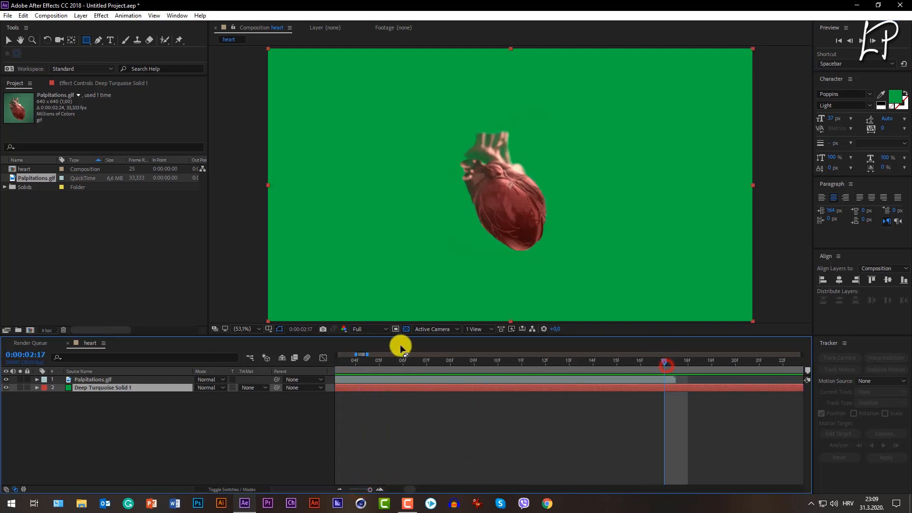
right_click(148, 451)
left_click(213, 355)
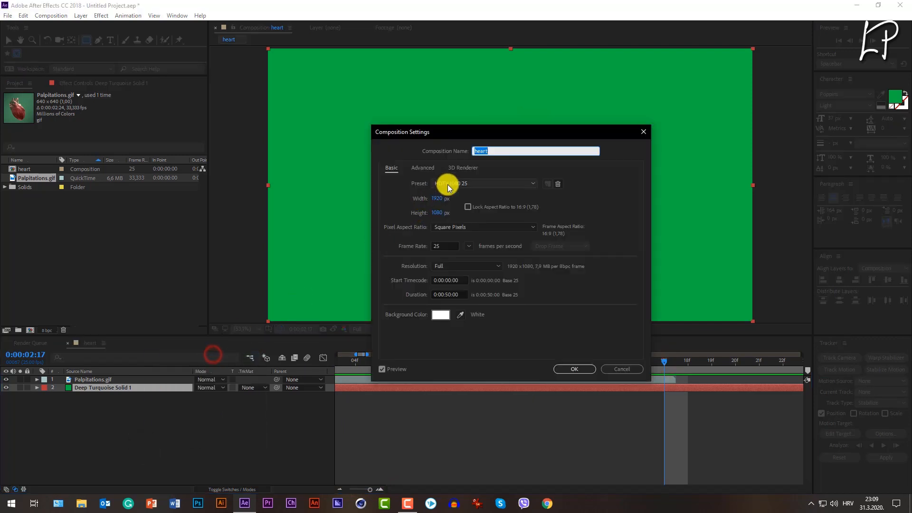
left_click_drag(475, 131, 534, 109)
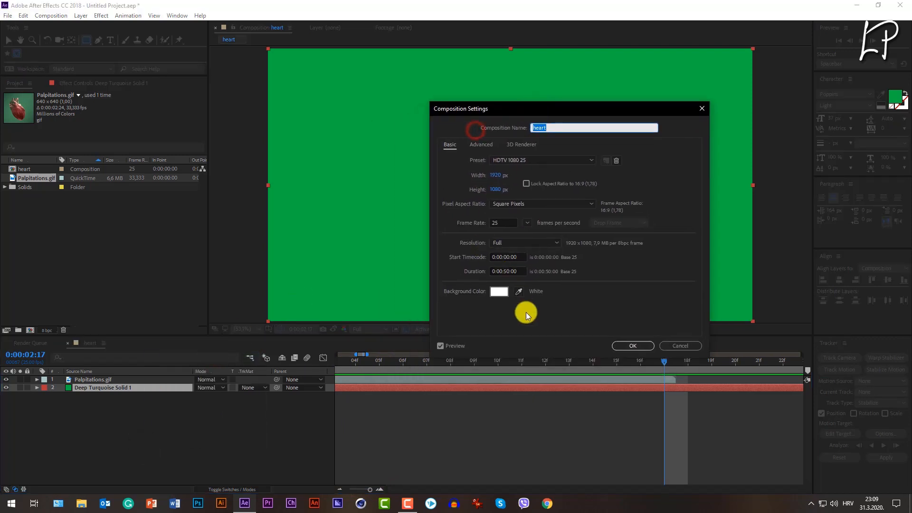
left_click(507, 271)
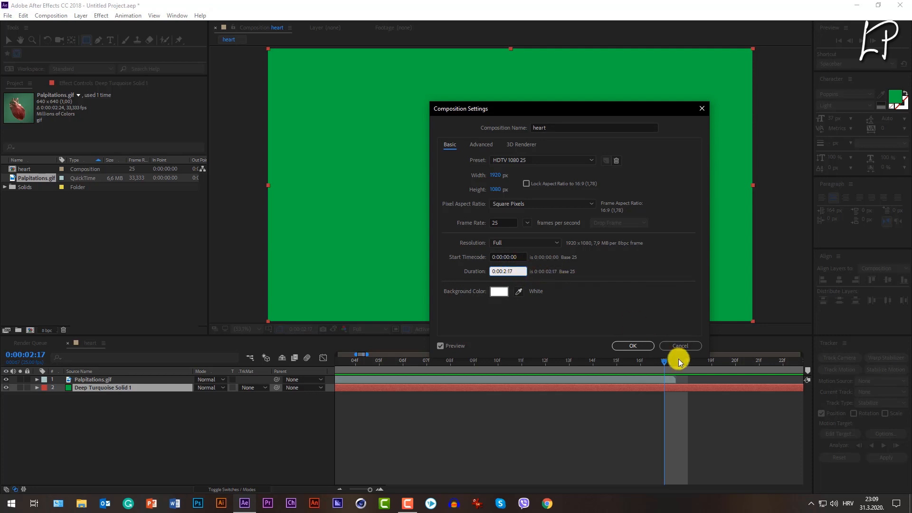
left_click(635, 346)
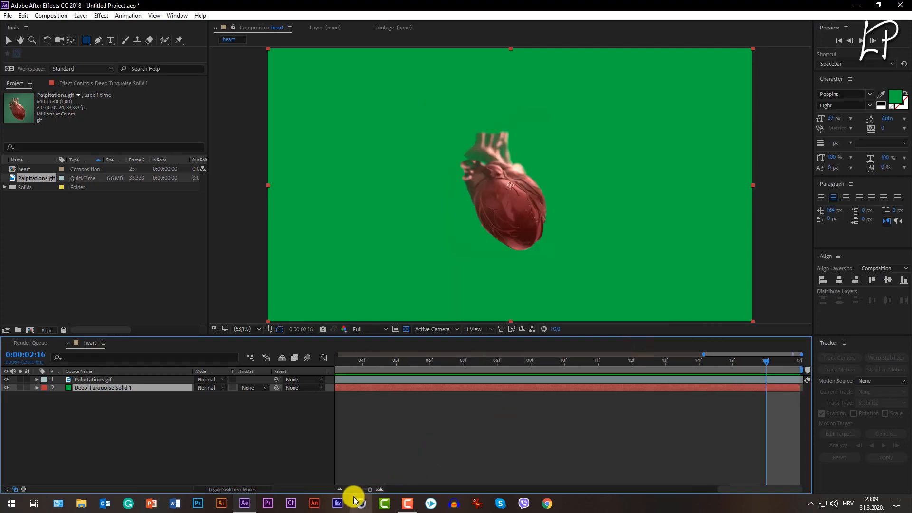
Fit the shortened composition in the timeline and preview the heartbeat from the first frame.
left_click_drag(366, 490, 339, 488)
left_click_drag(373, 364, 350, 369)
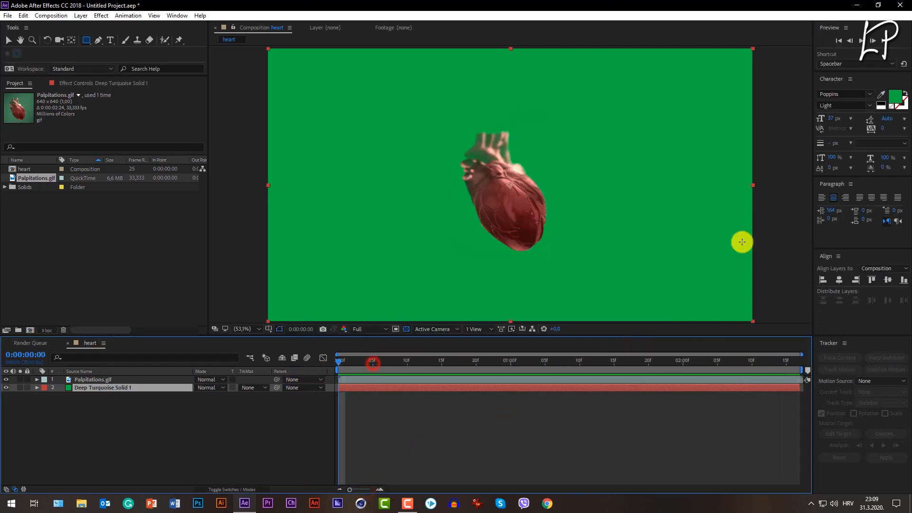
left_click(861, 41)
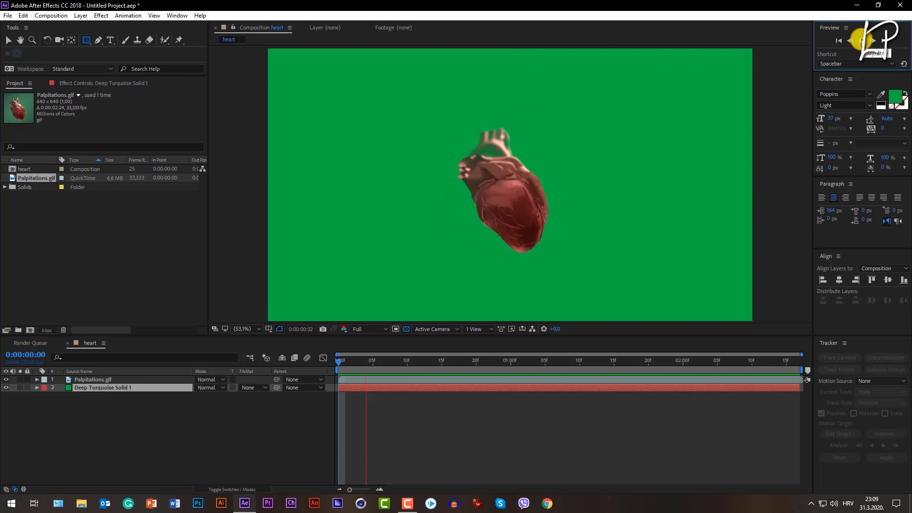
left_click(369, 368)
Send the heart composition to the Adobe Media Encoder queue for export.
left_click(8, 17)
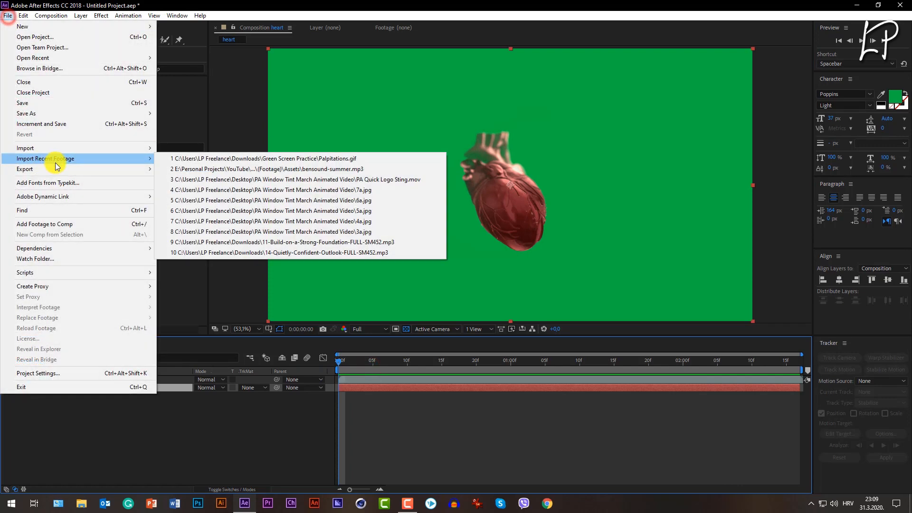
left_click(183, 168)
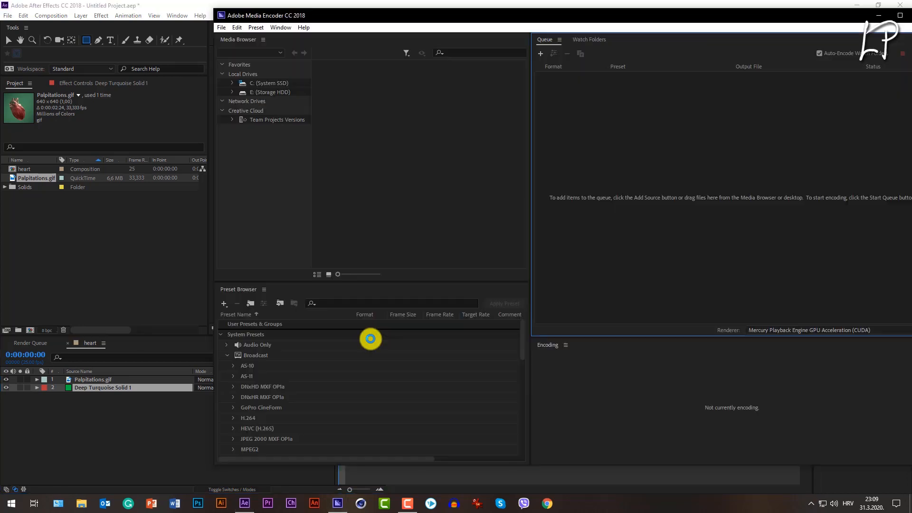
left_click(541, 55)
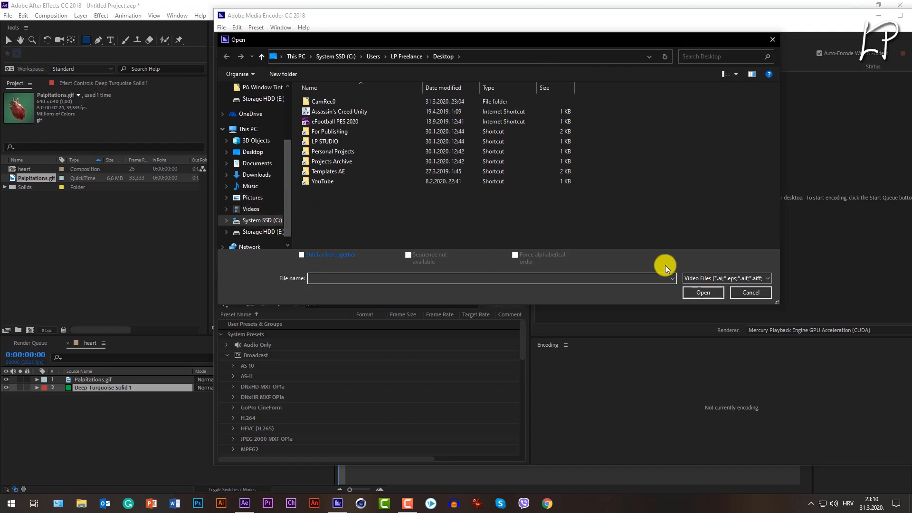
left_click(744, 291)
Render the queued heart composition to the Desktop as heart.mp4 in H.264, and close Media Encoder once encoding finishes.
left_click_drag(577, 16, 437, 16)
left_click(612, 88)
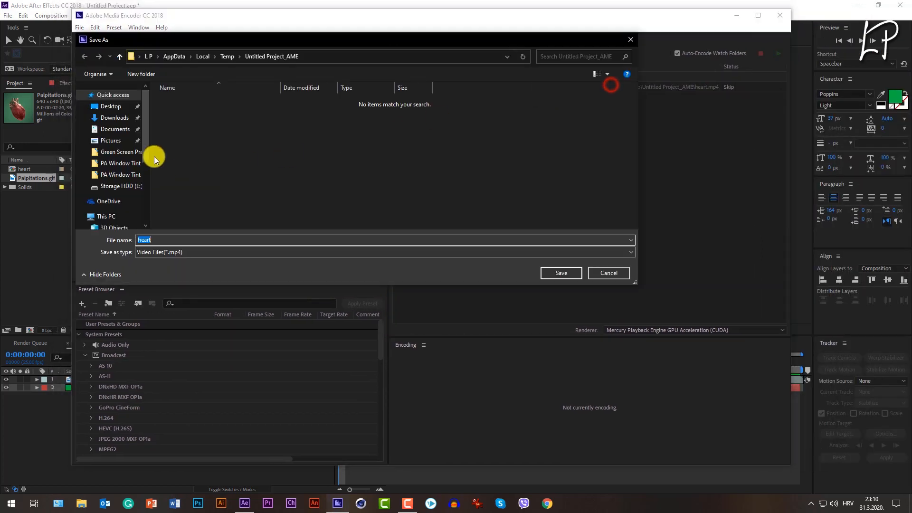
left_click(116, 106)
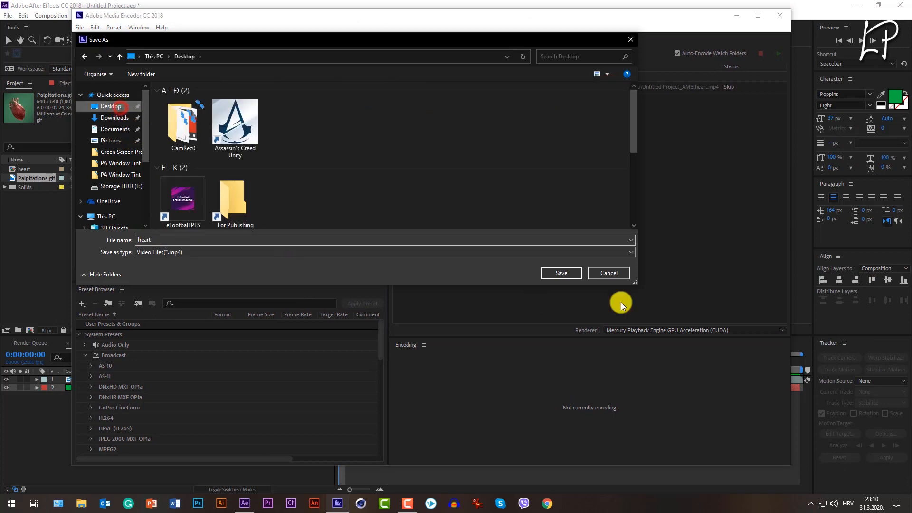
left_click(561, 272)
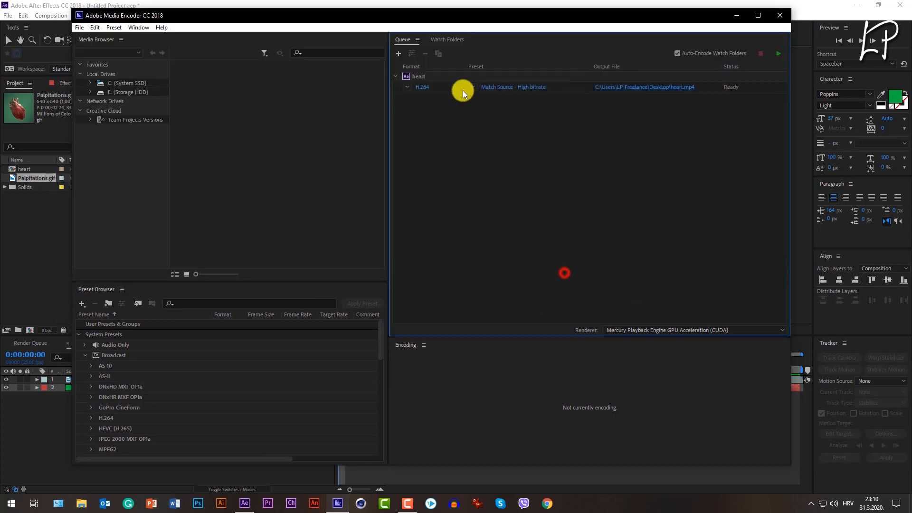
left_click(779, 54)
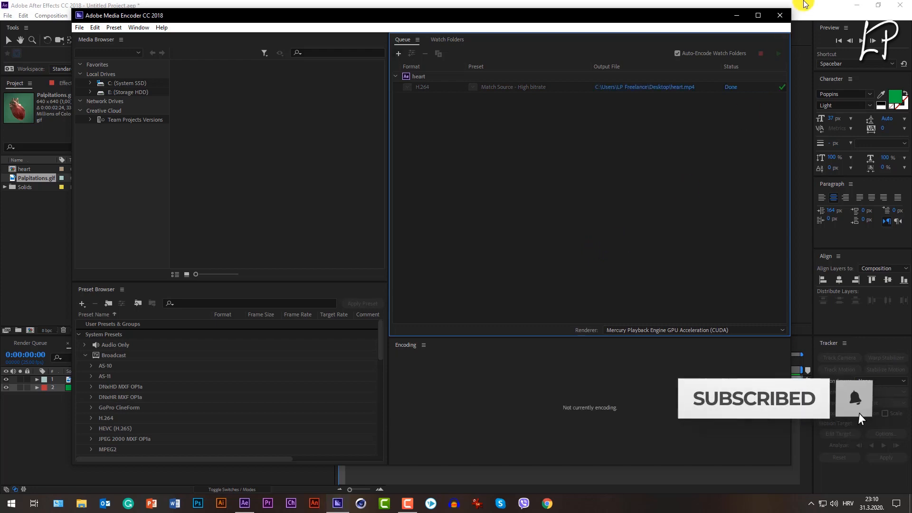
left_click(781, 19)
Import heart.mp4 from the Desktop as footage and create a new composition from it.
left_click(55, 236)
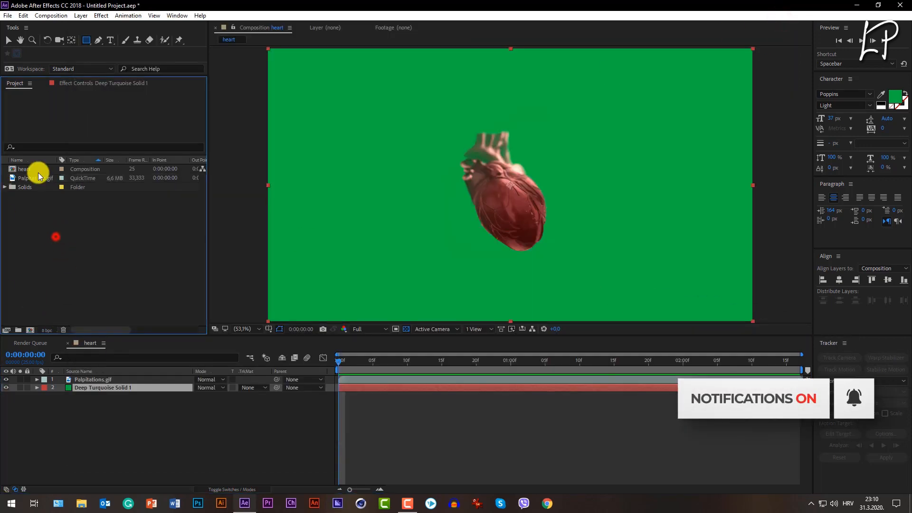
left_click(7, 15)
mouse_move(98, 143)
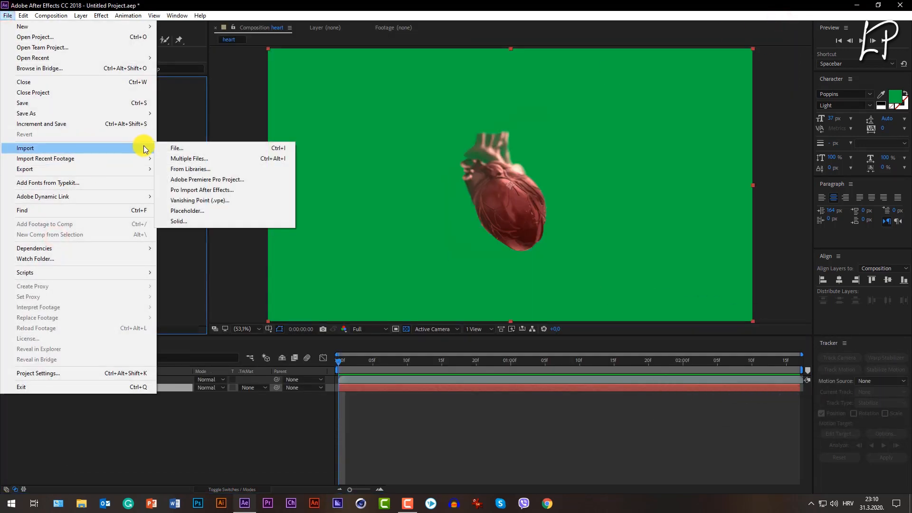
left_click(167, 149)
left_click(39, 140)
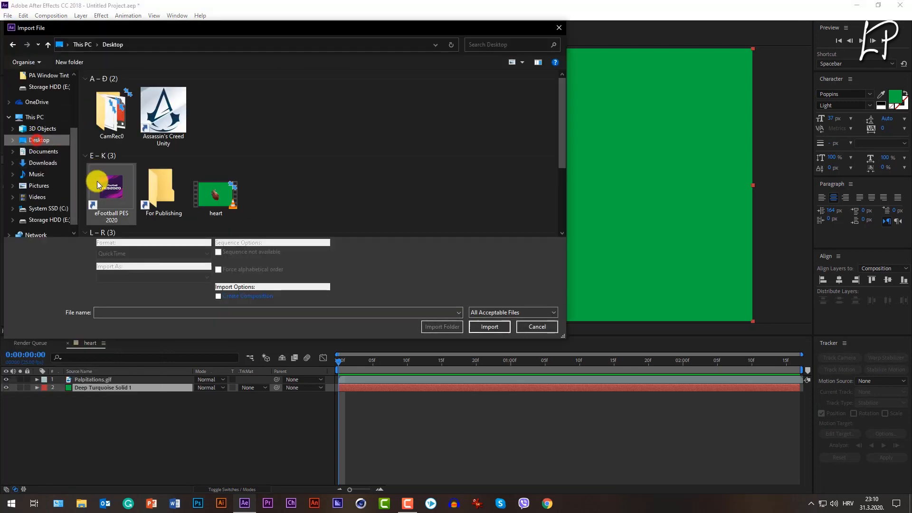
scroll(199, 158, "down", 2)
scroll(199, 159, "up", 2)
left_click(214, 192)
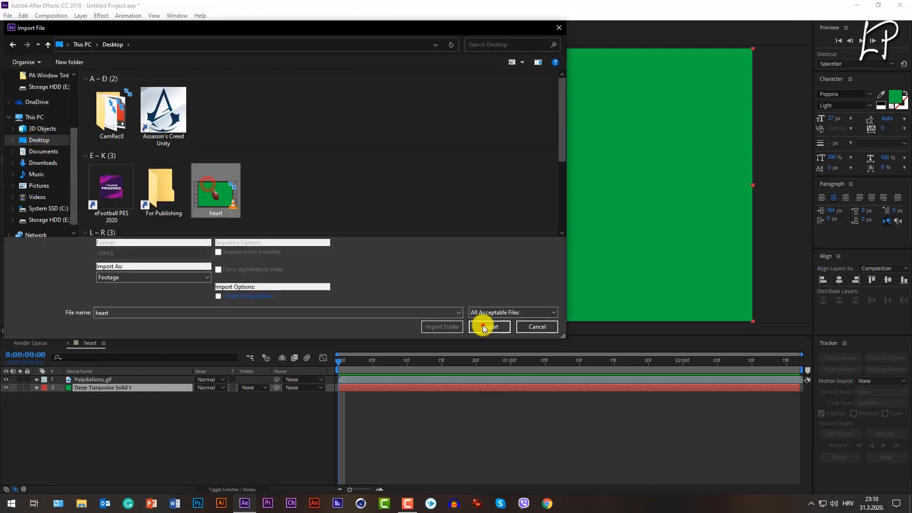
left_click(483, 325)
right_click(30, 179)
left_click(77, 206)
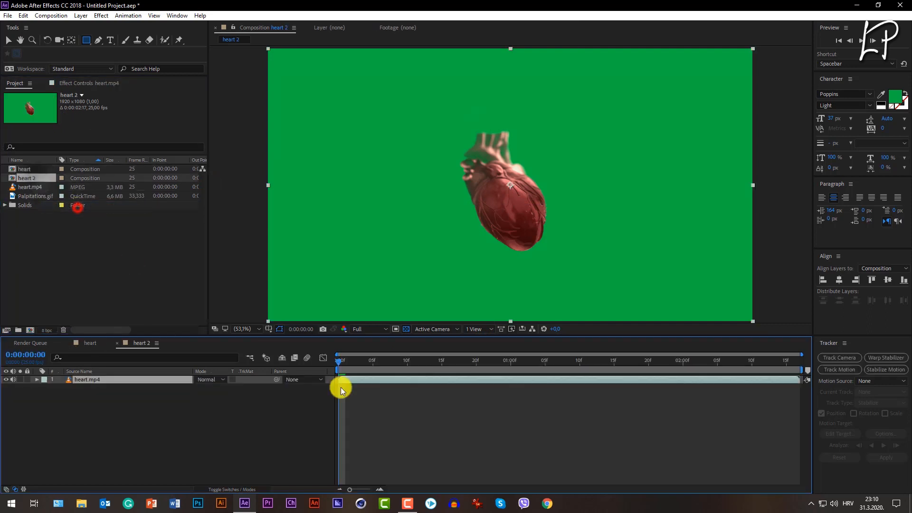
Check the duration in the new heart.mp4 composition's settings.
right_click(272, 411)
left_click(323, 329)
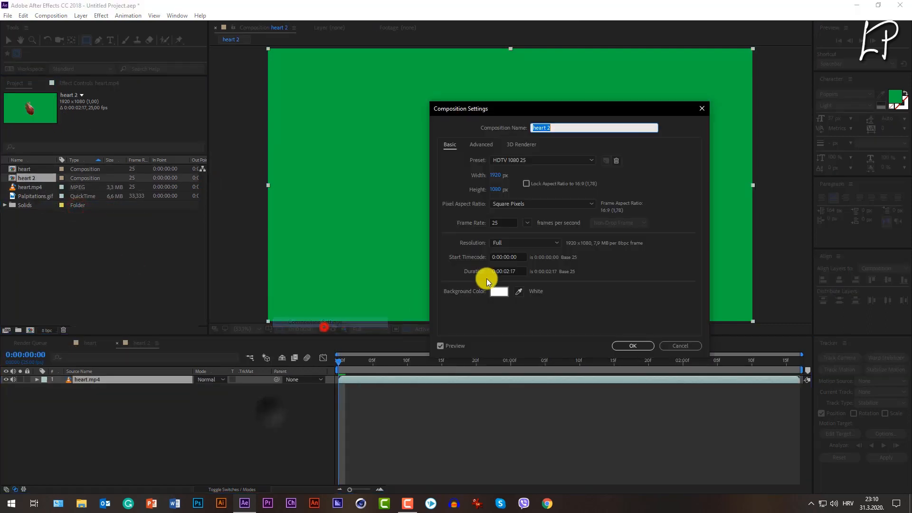
left_click(694, 344)
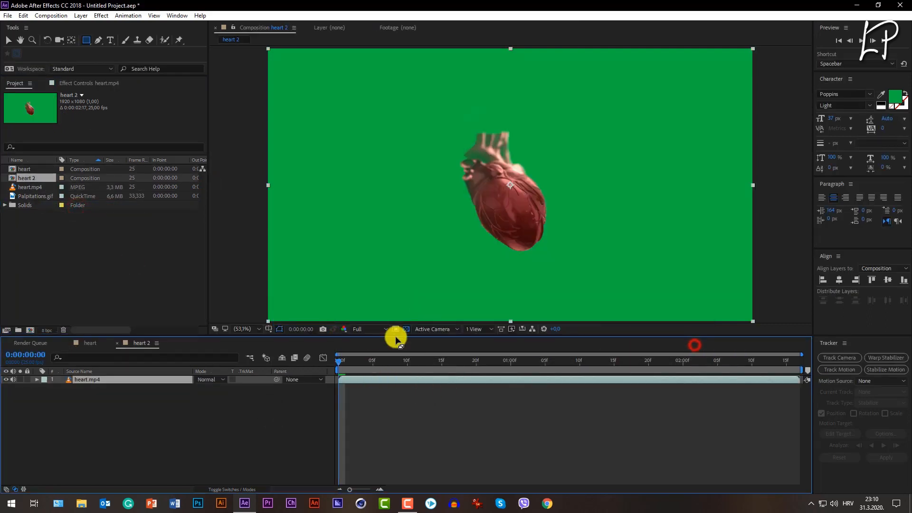
Preview playback of the heart 2 composition and stop it again.
left_click(861, 41)
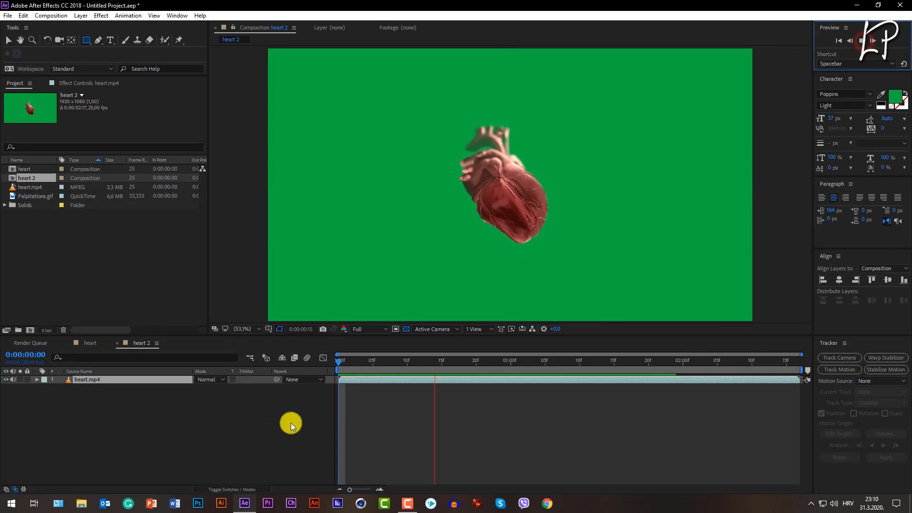
left_click(357, 363)
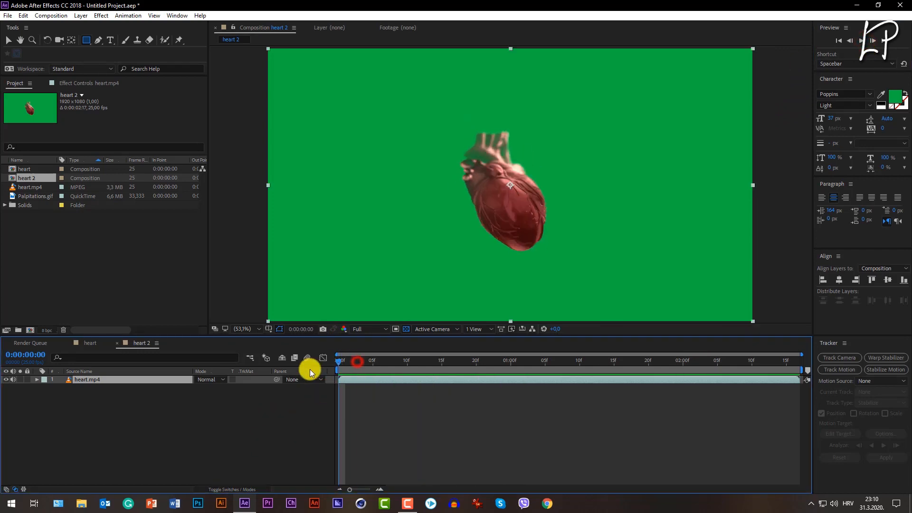
Apply the Keylight (1.2) keying effect to the heart.mp4 layer and sample the green background as its Screen Colour.
left_click(98, 15)
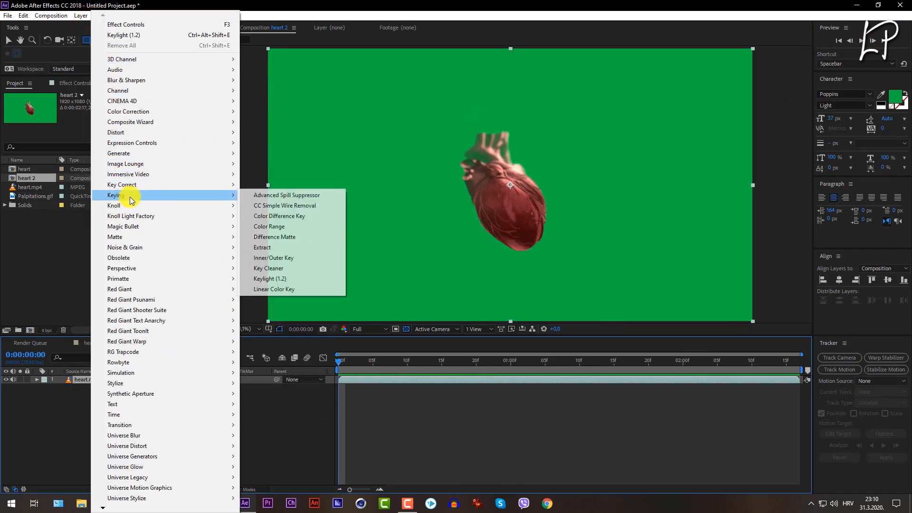
mouse_move(152, 241)
mouse_move(148, 195)
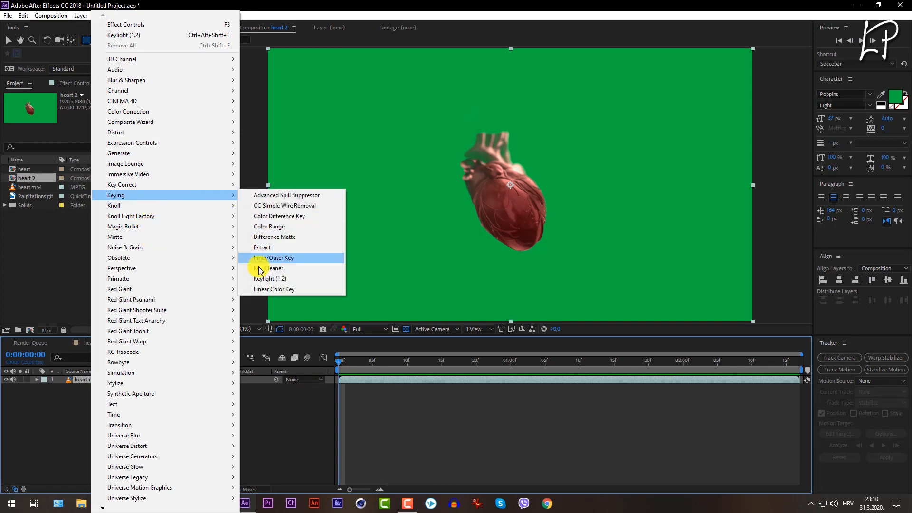
left_click(267, 283)
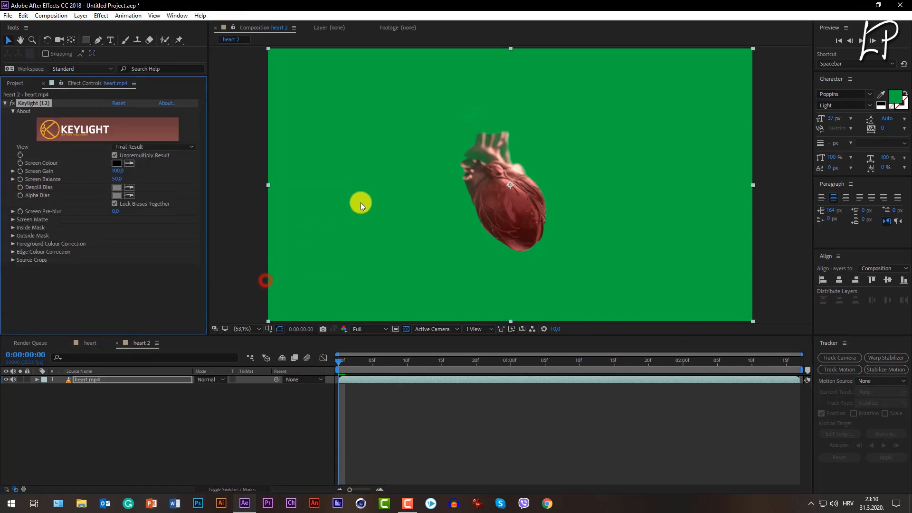
left_click(132, 163)
left_click(323, 195)
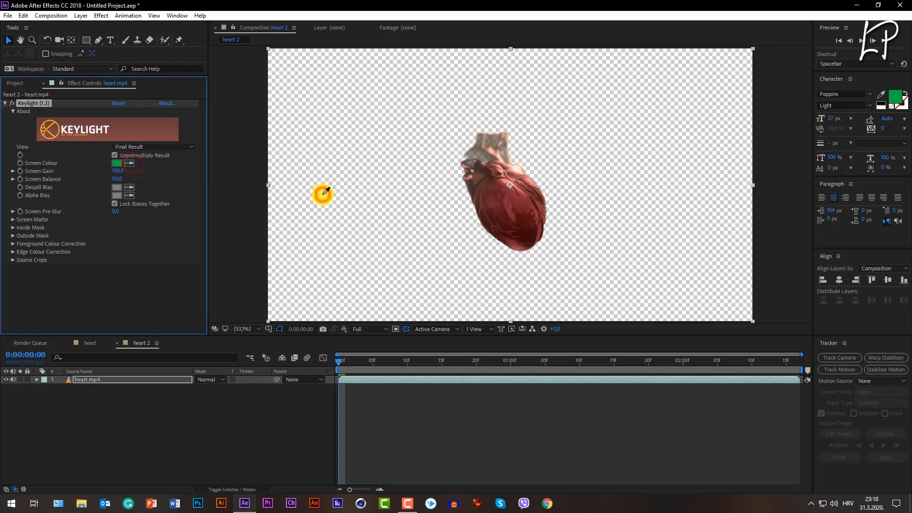
Toggle the transparency grid off and on to check the key, and delete the Keylight effect from the heart.mp4 layer.
left_click(408, 329)
left_click(408, 329)
left_click(408, 328)
left_click(408, 329)
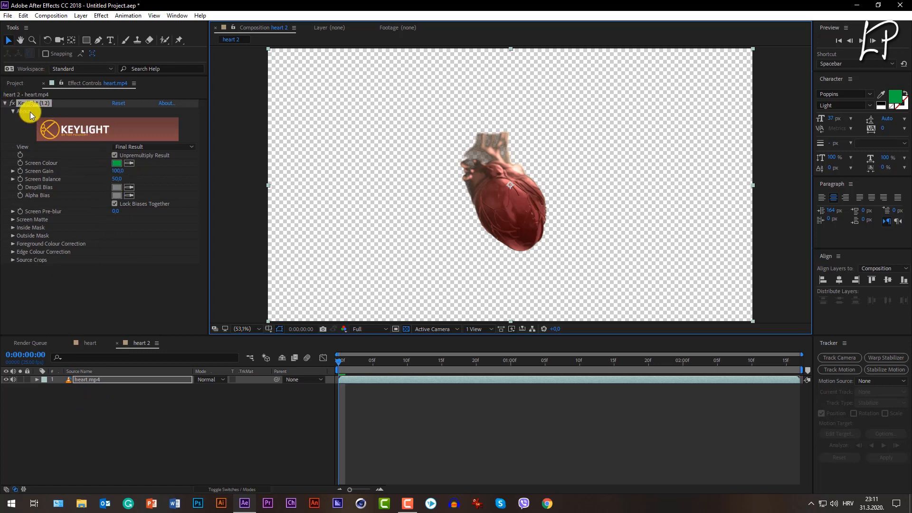
key("Delete")
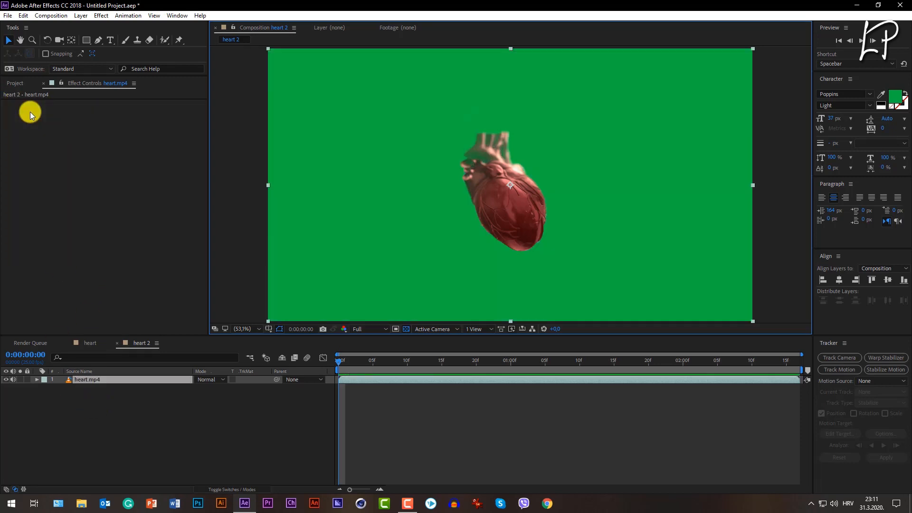